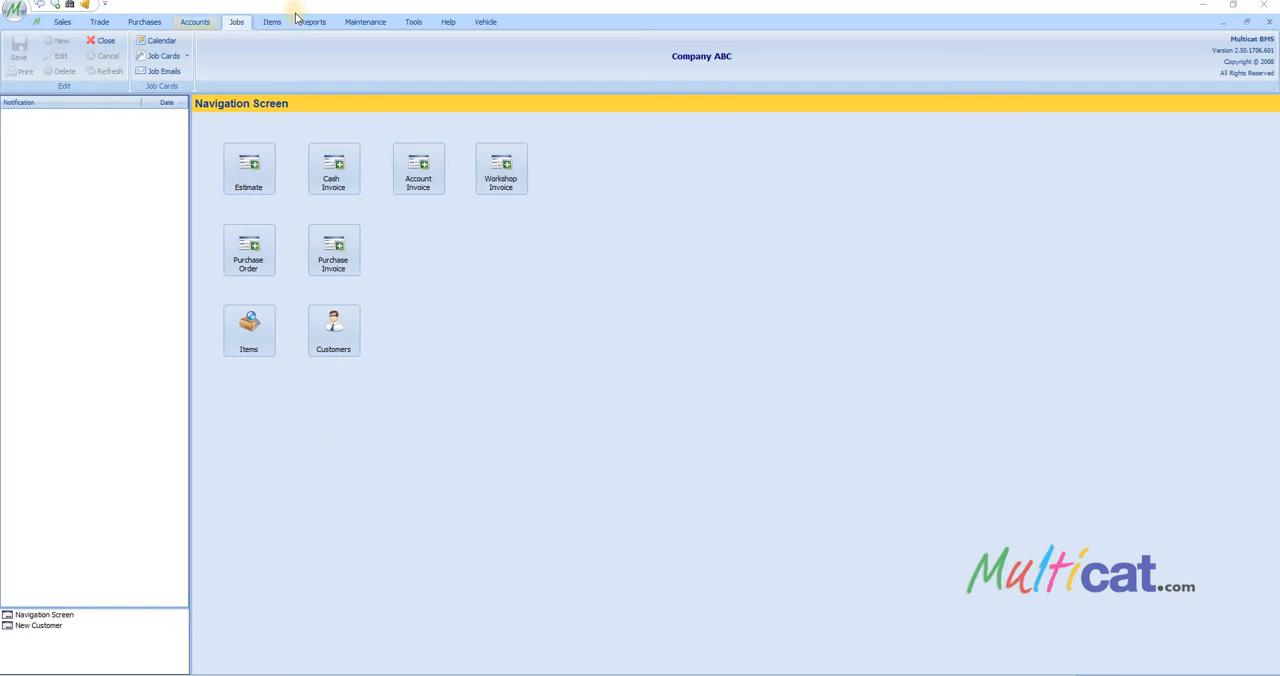
Step: Create a new workshop job card and assign the existing customer by searching the customer list
left_click(162, 56)
left_click(163, 58)
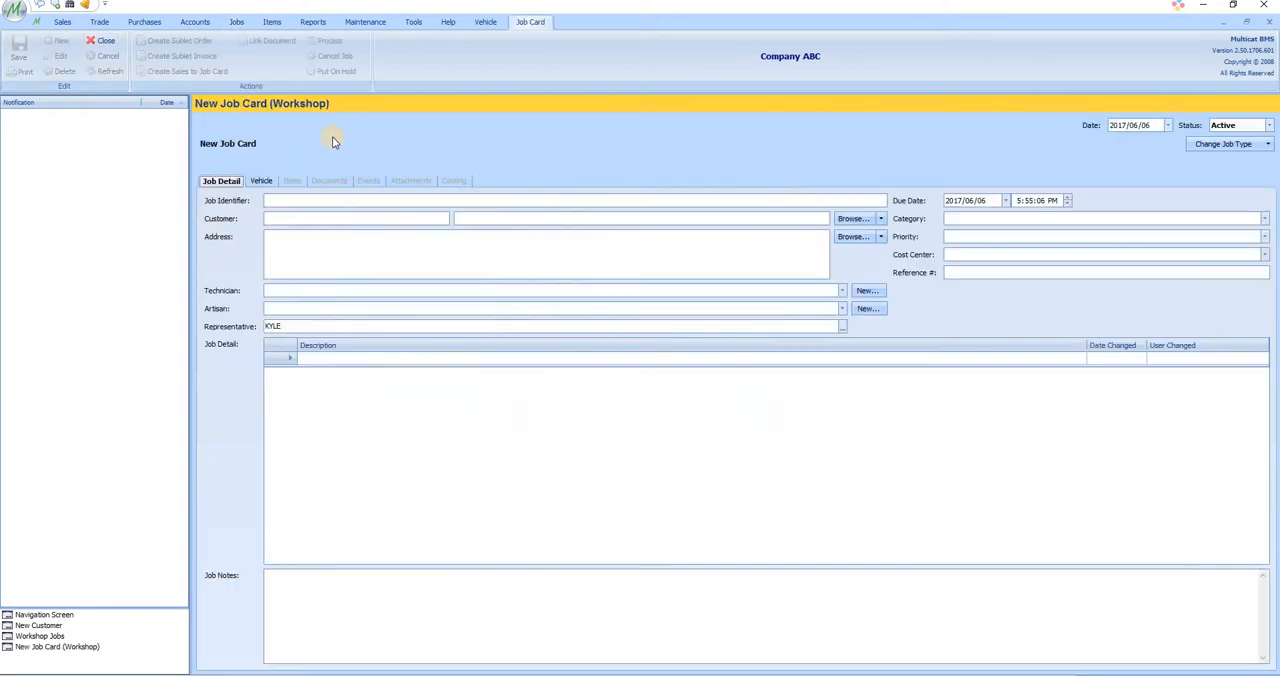
left_click(852, 218)
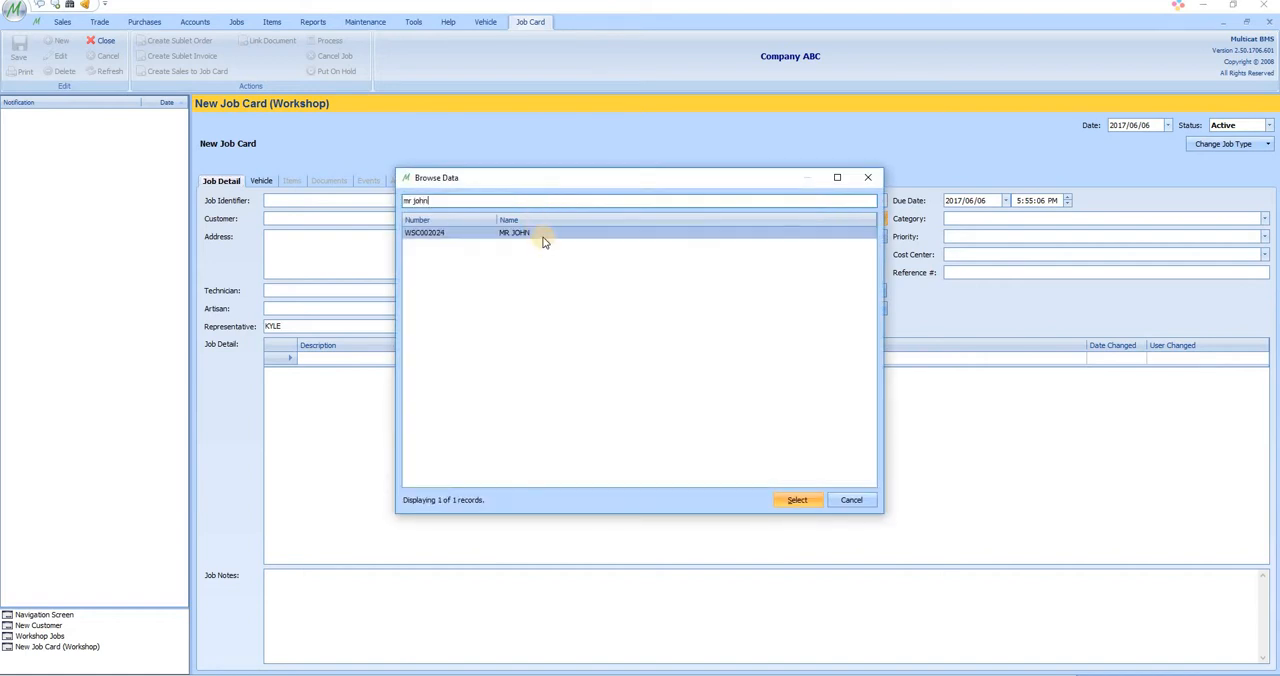
double_click(543, 241)
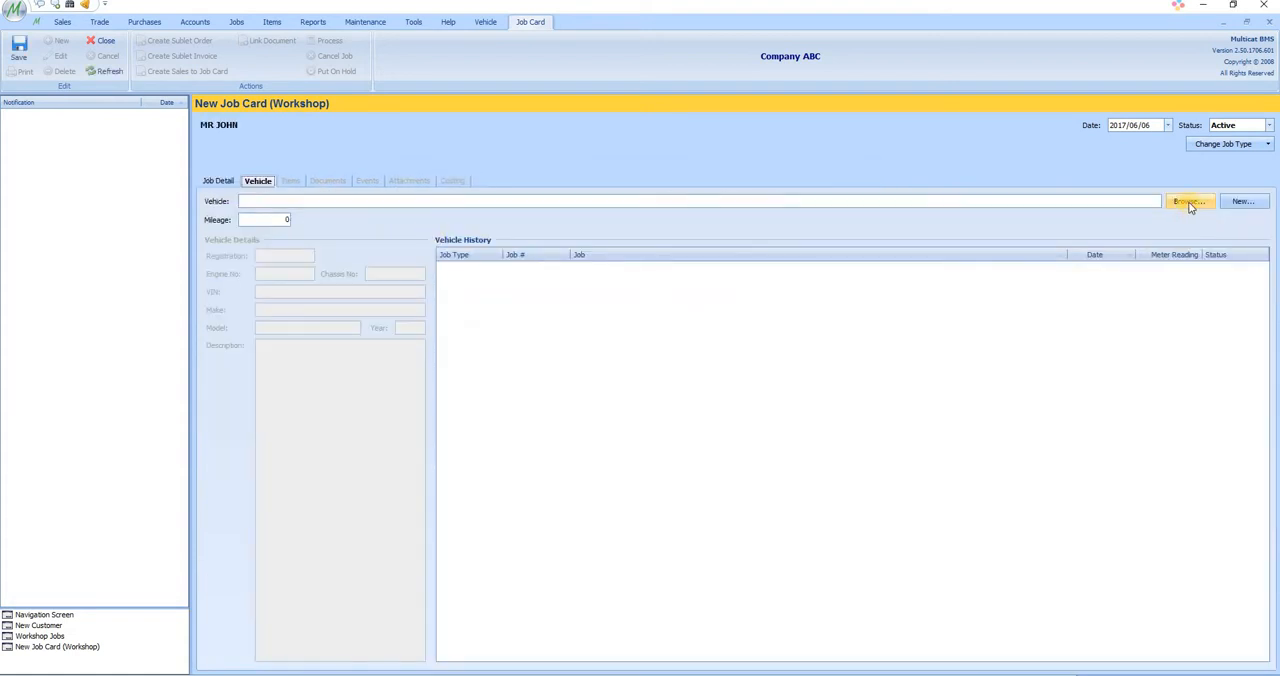
left_click(1196, 203)
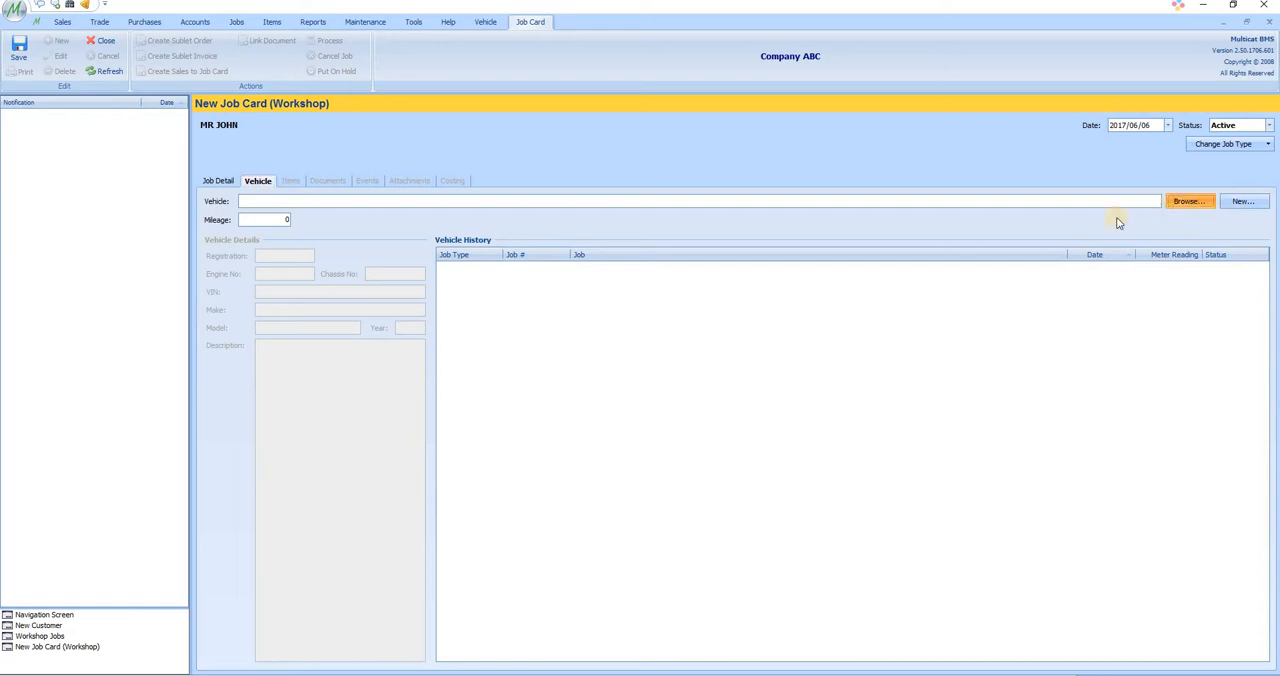
left_click_drag(872, 247, 873, 333)
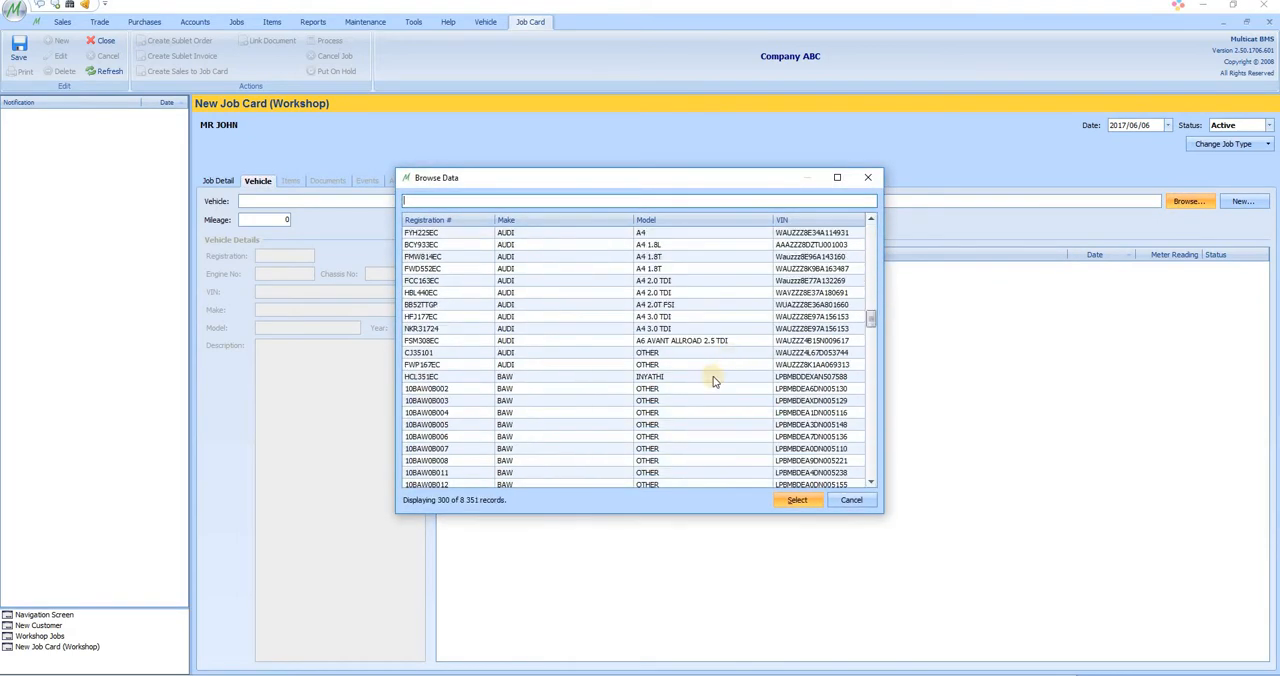
double_click(676, 392)
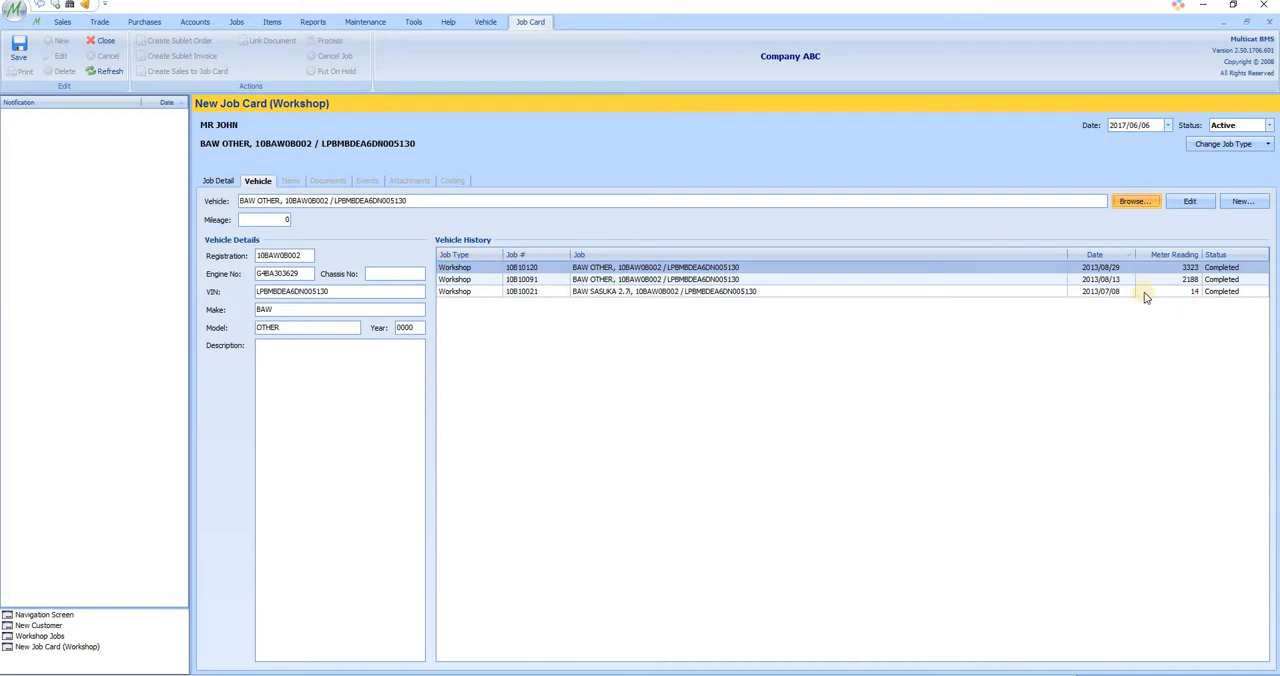
Step: Look through the vehicle's three previous jobs in its history and save the new job card
left_click(1102, 292)
left_click(1099, 280)
left_click(1100, 268)
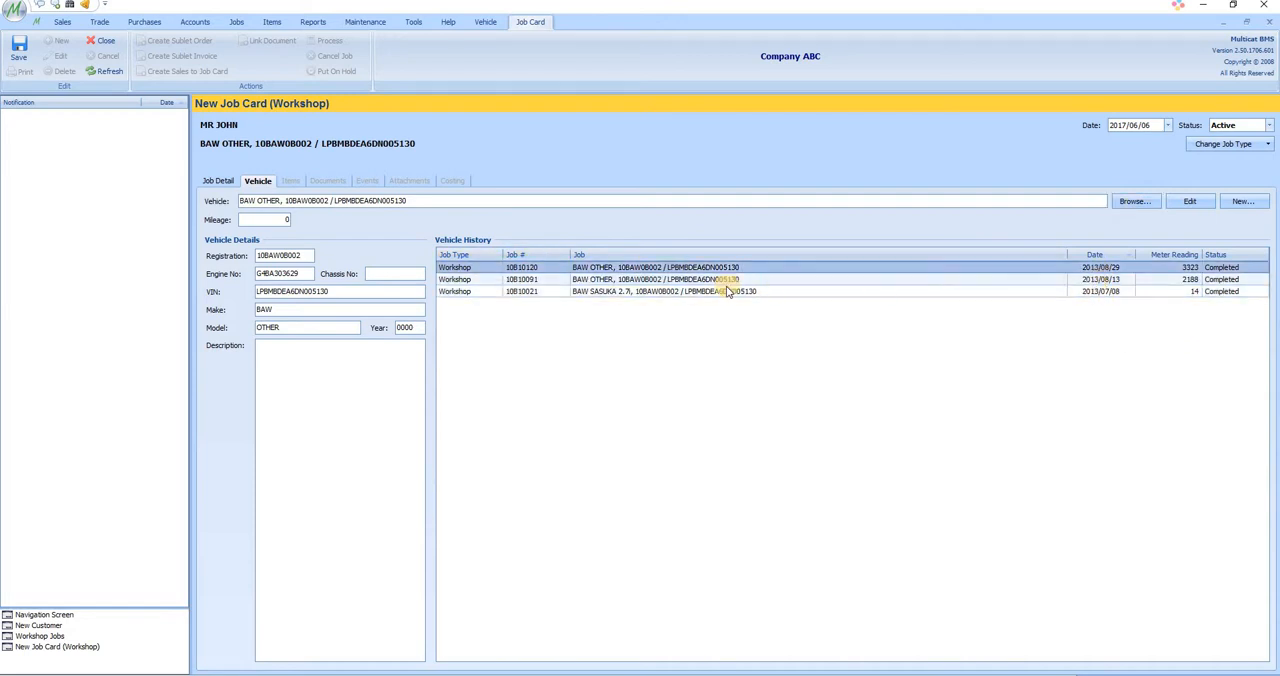
left_click(20, 50)
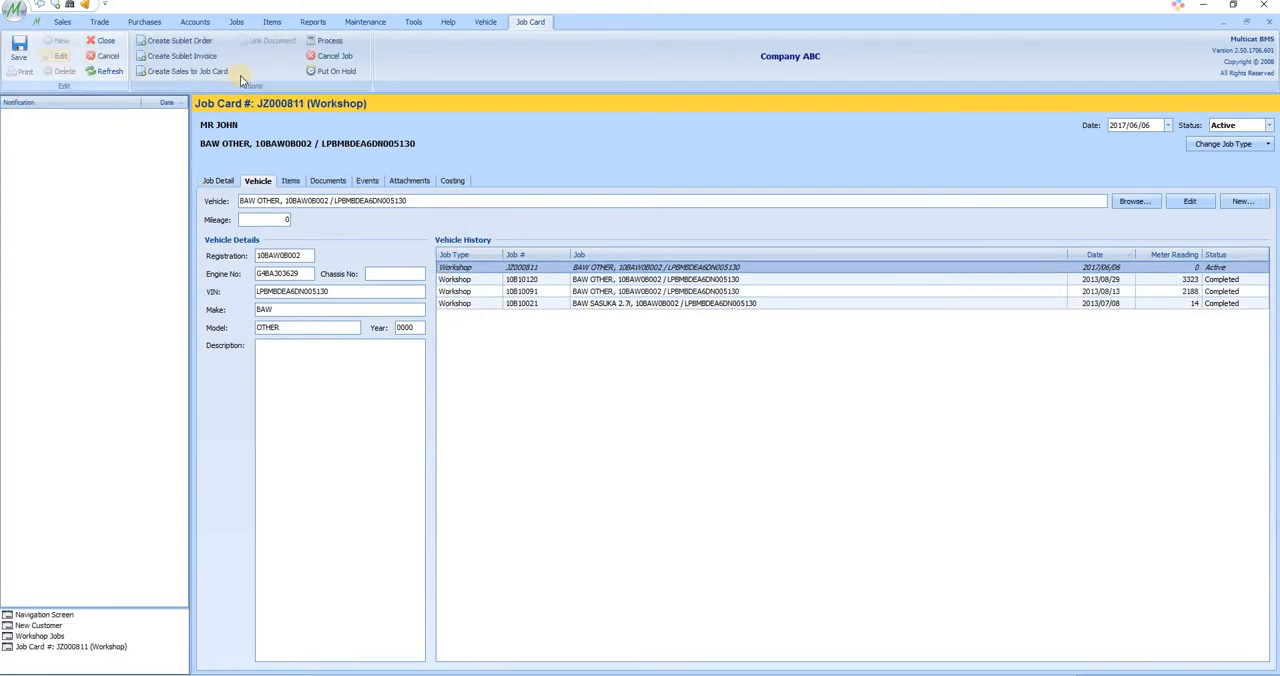
Step: Create a sales document for the job card and add item 2163009BA at a price of 300
left_click(165, 74)
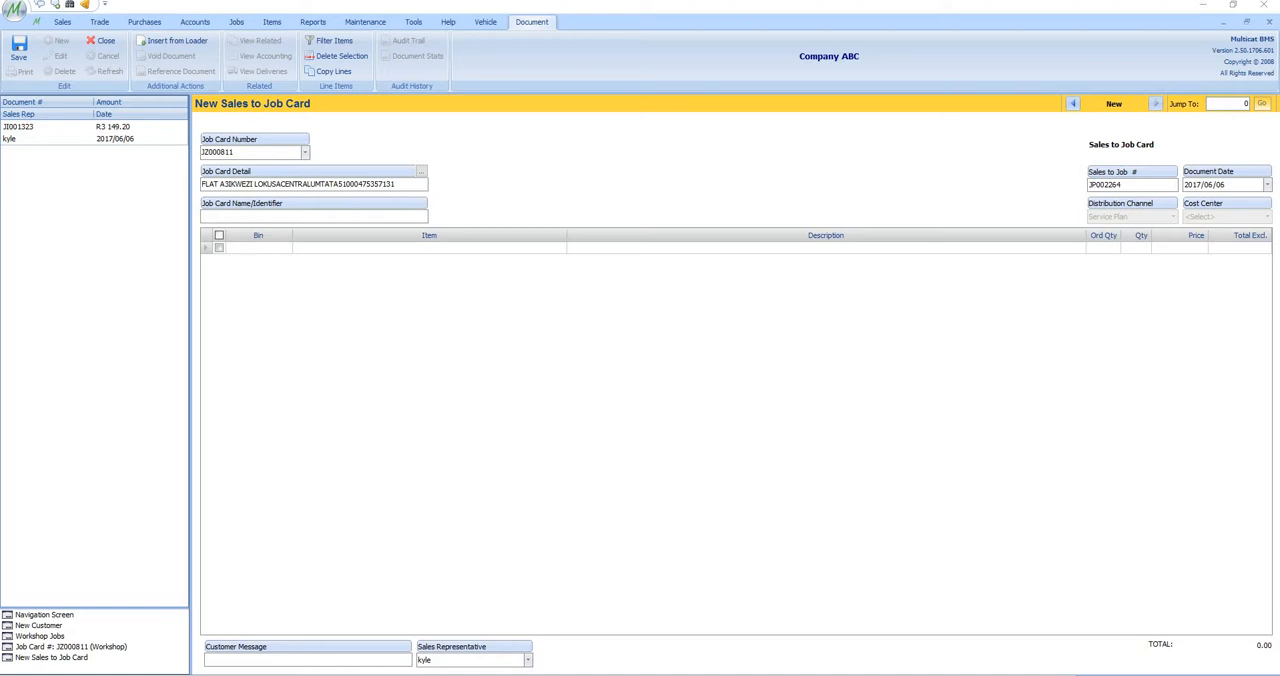
left_click(348, 250)
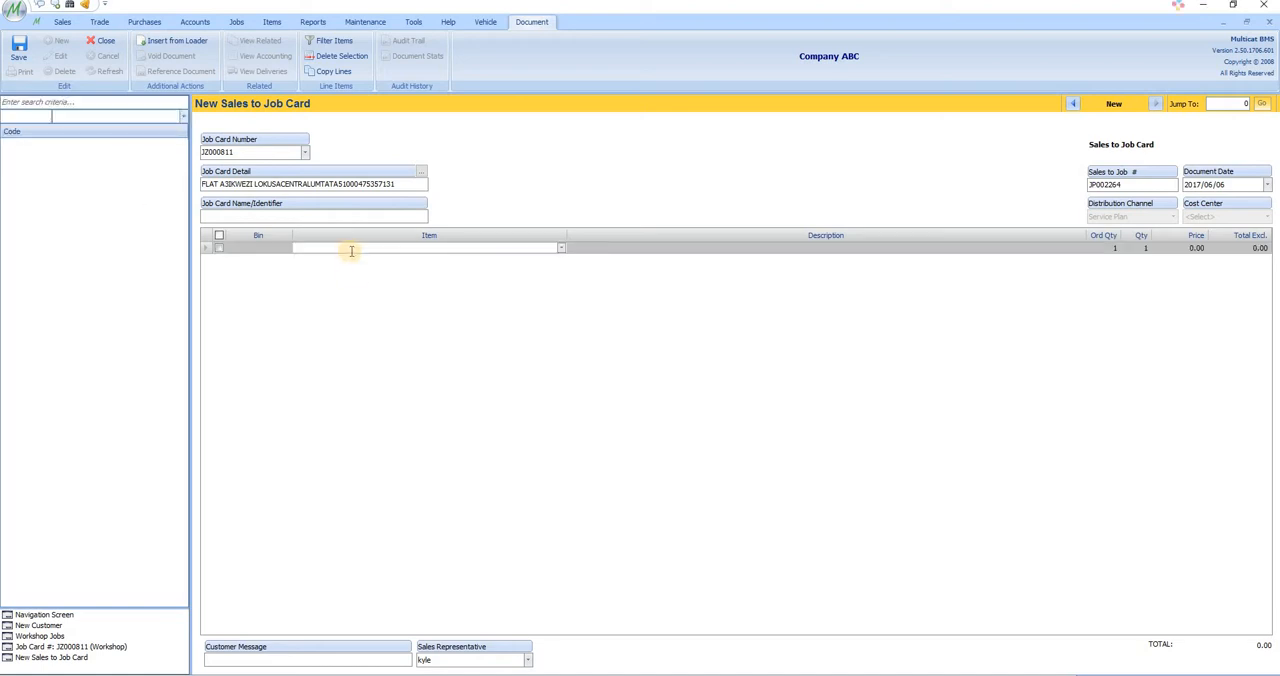
type("2163009BA")
key("Return")
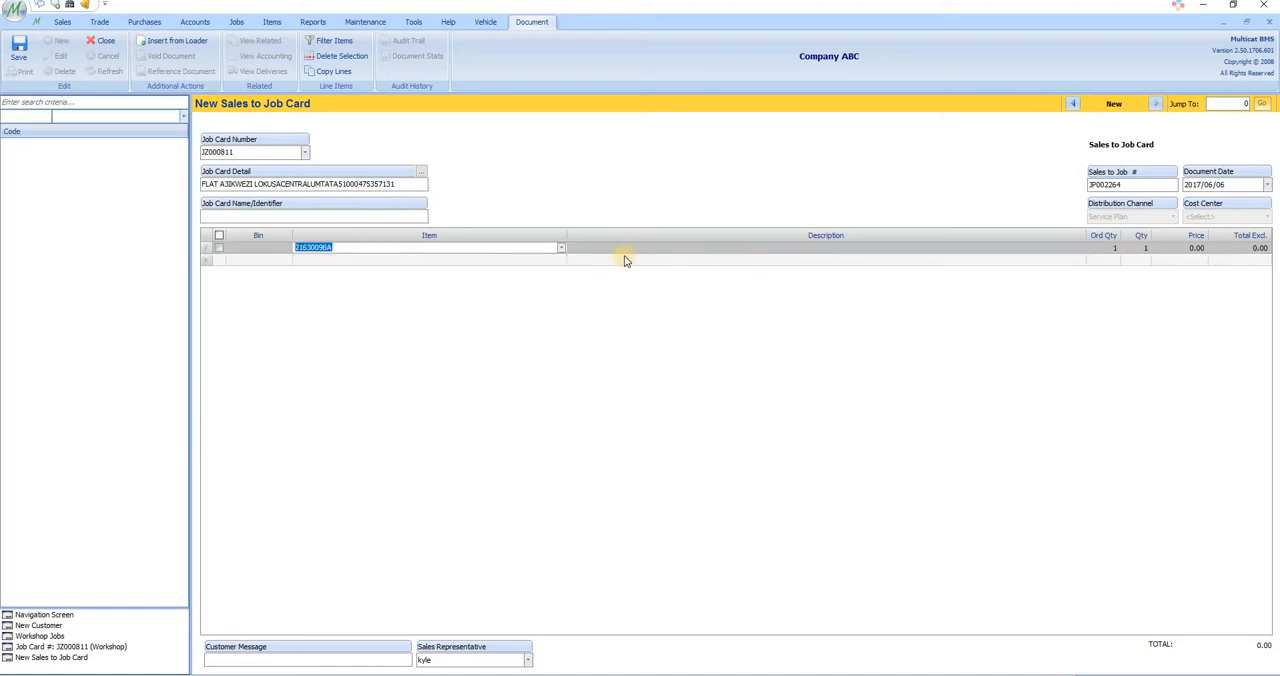
key("Tab")
left_click(1184, 248)
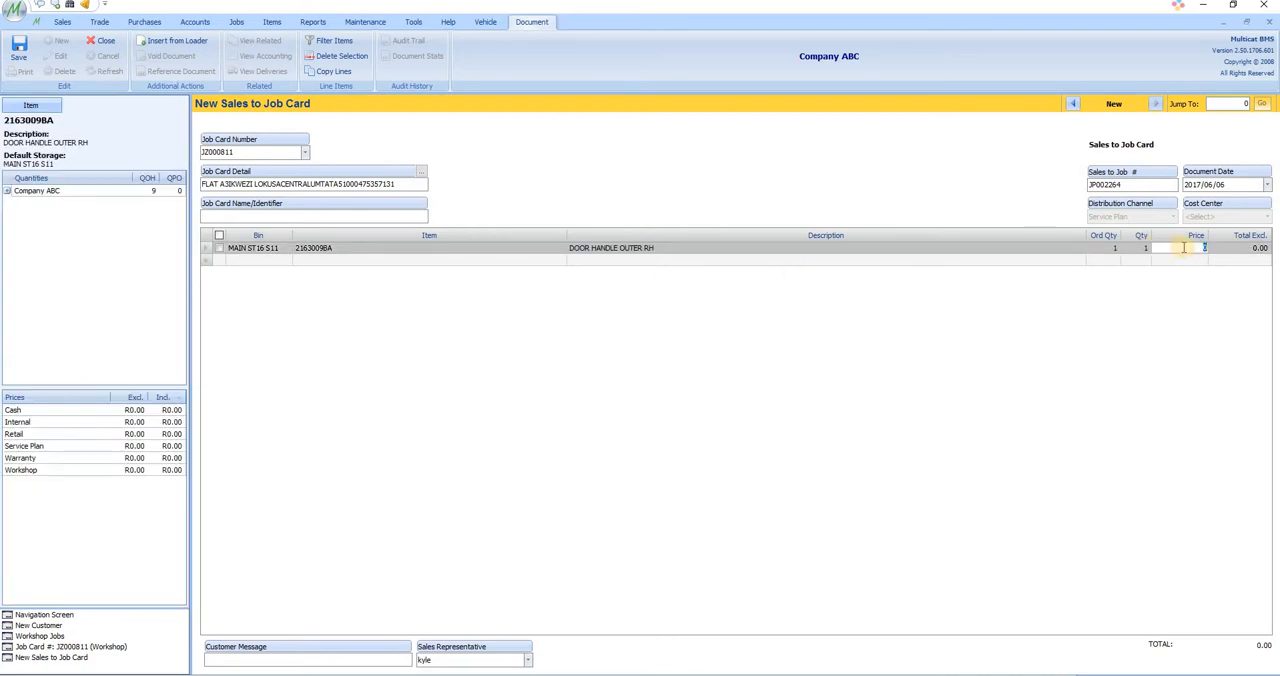
type("300")
key("Return")
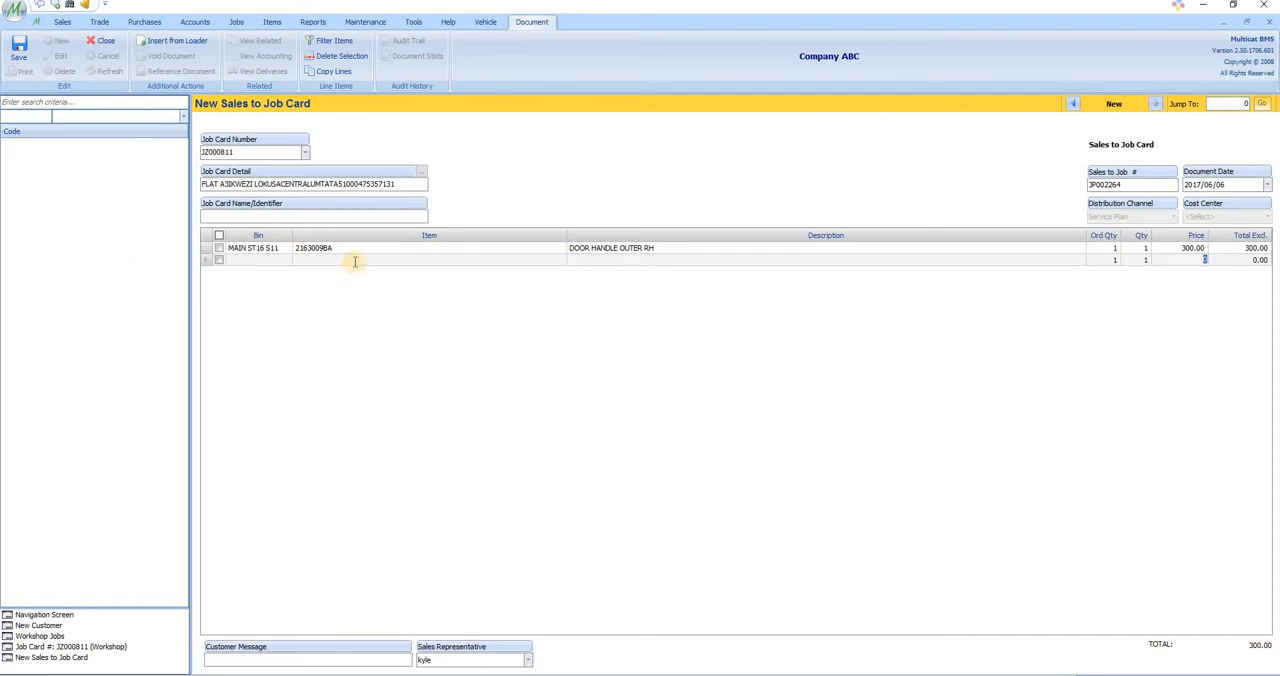
Step: Add item 2115009BA at a price of 200 on the second line and save the sales document
left_click(354, 260)
type("2115009BA")
key("Return")
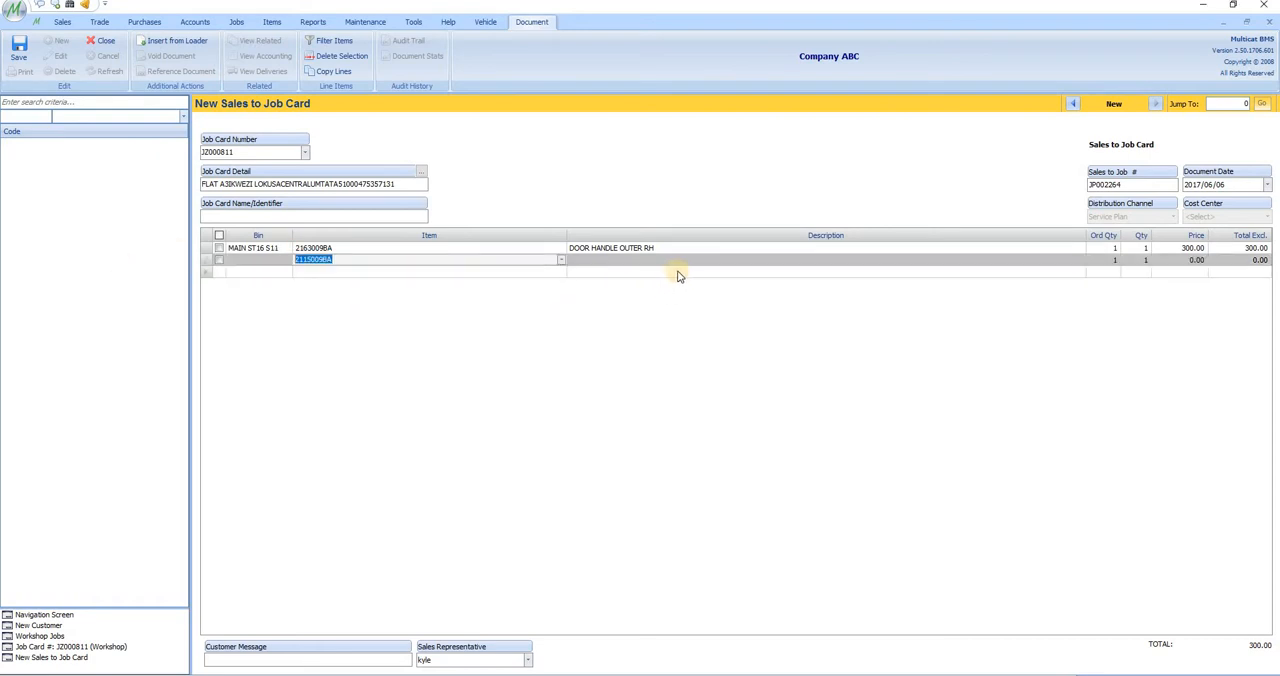
left_click(1181, 259)
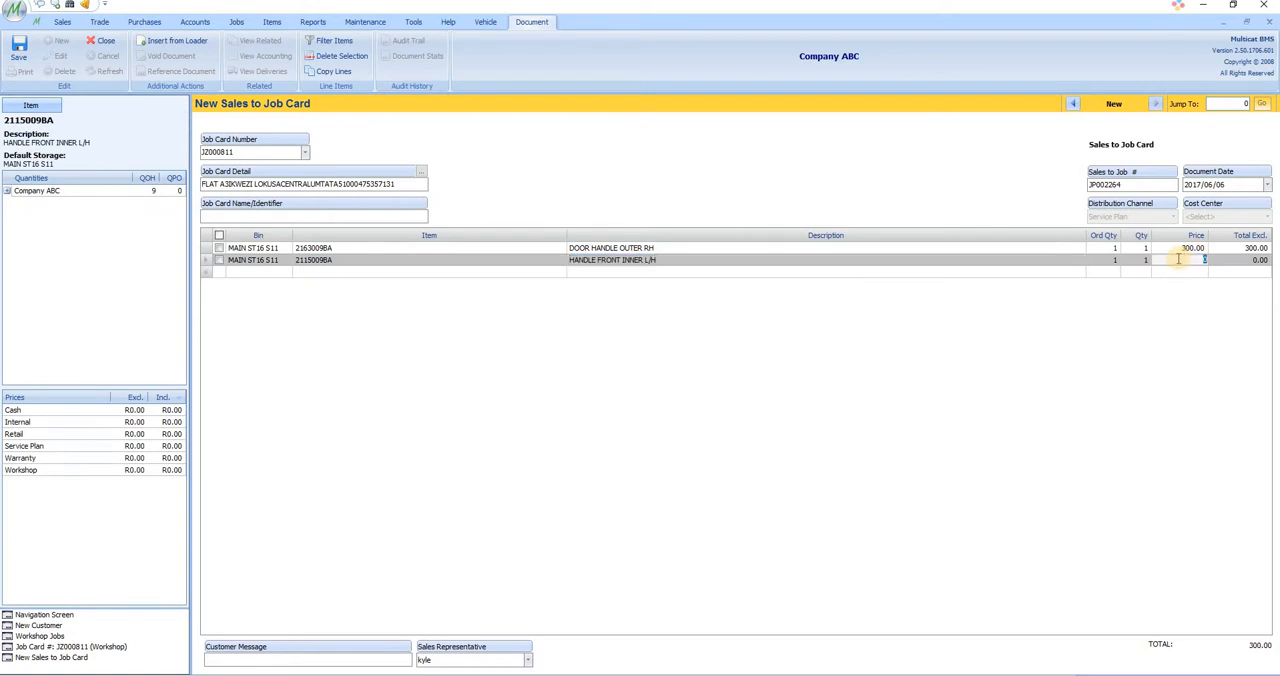
type("200")
key("Return")
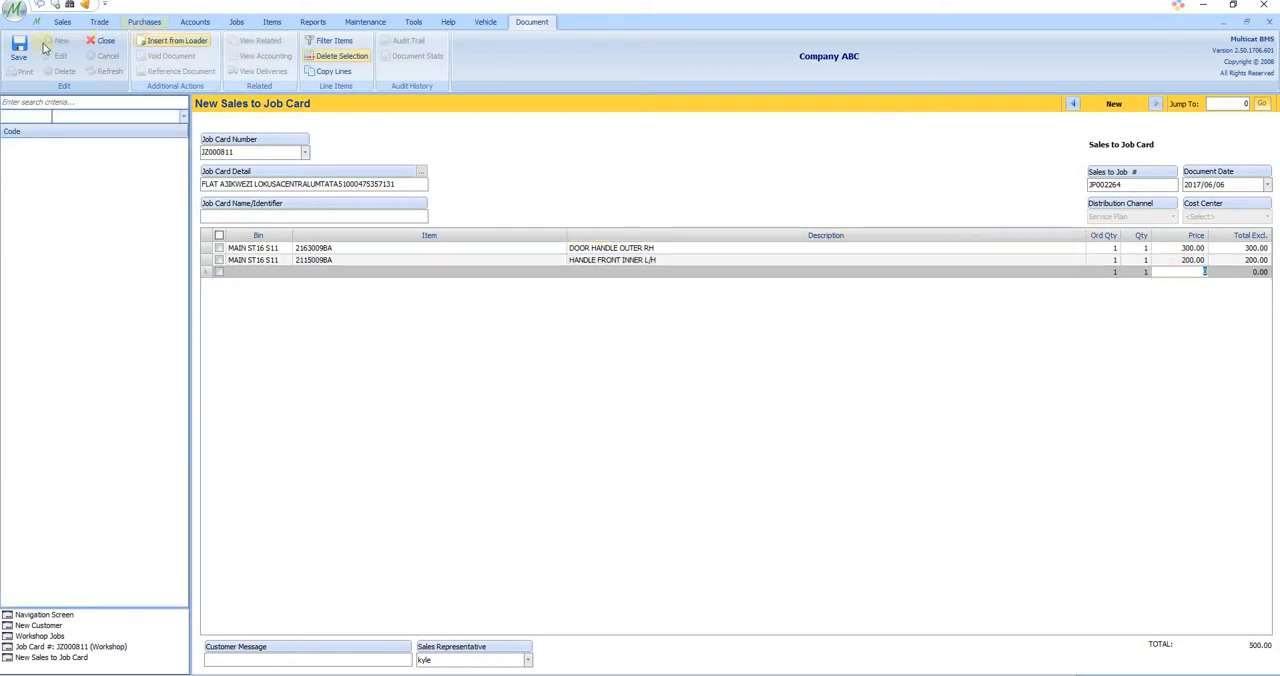
left_click(19, 50)
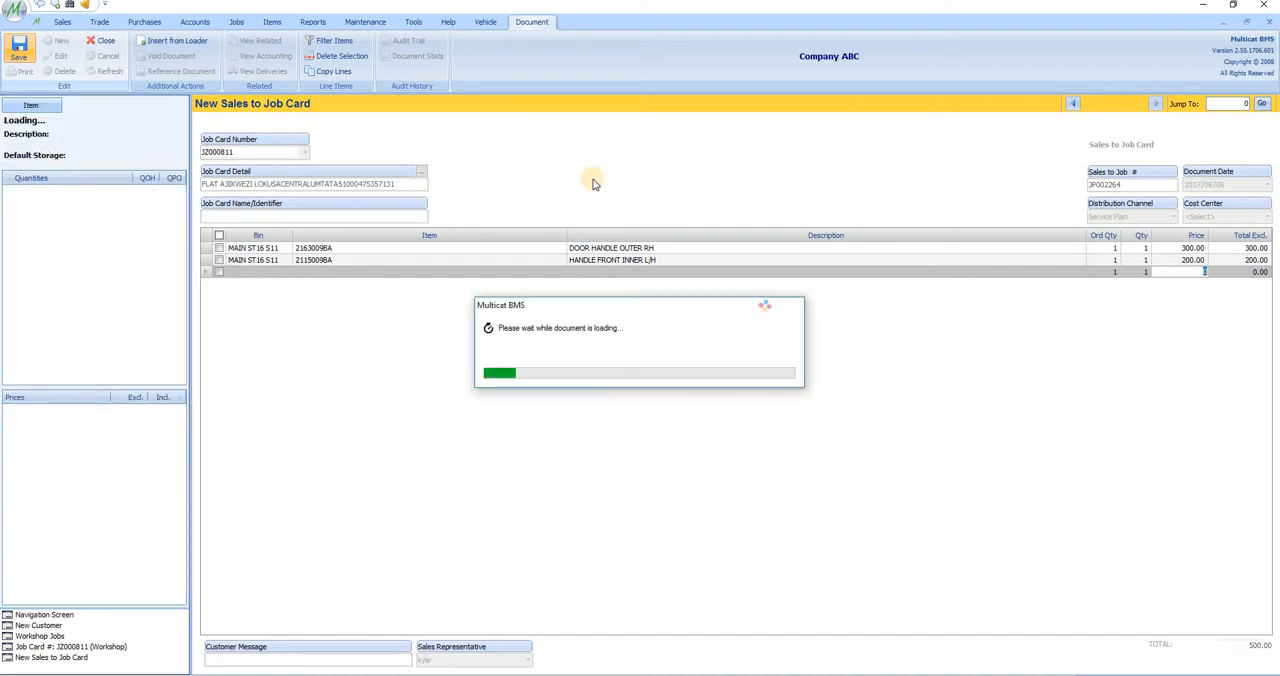
Step: Return to the job card and review its items, costing and job details
left_click(60, 646)
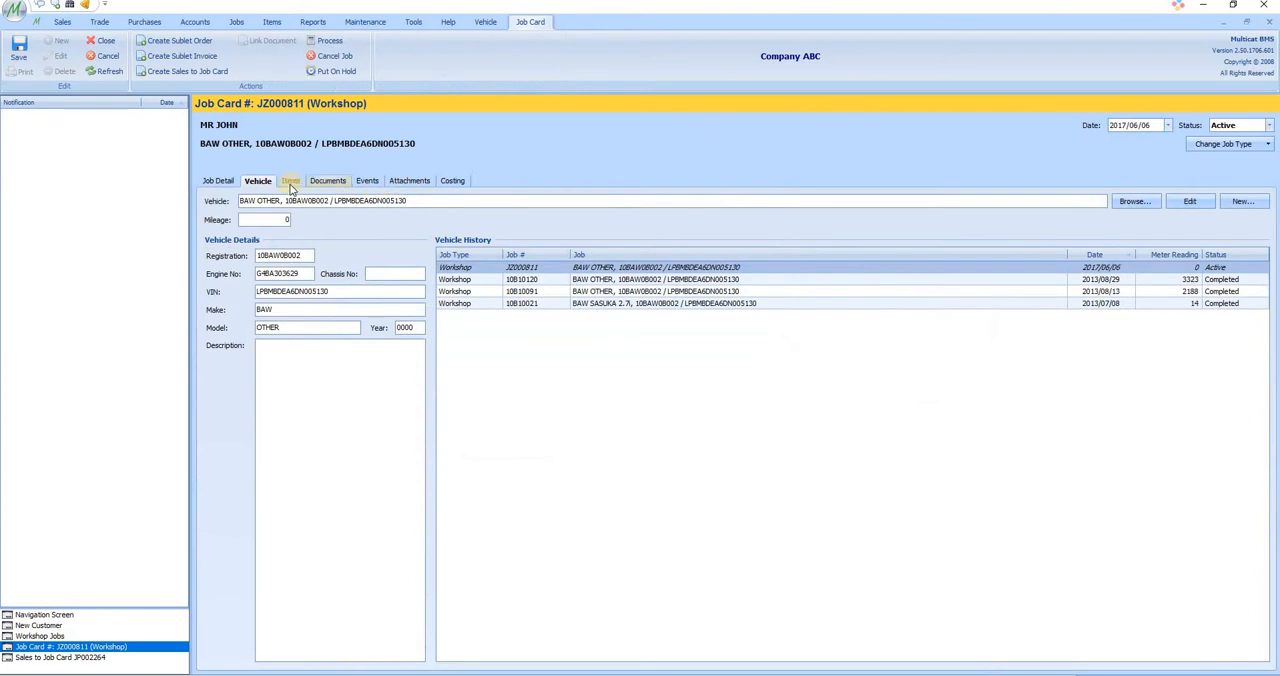
left_click(288, 181)
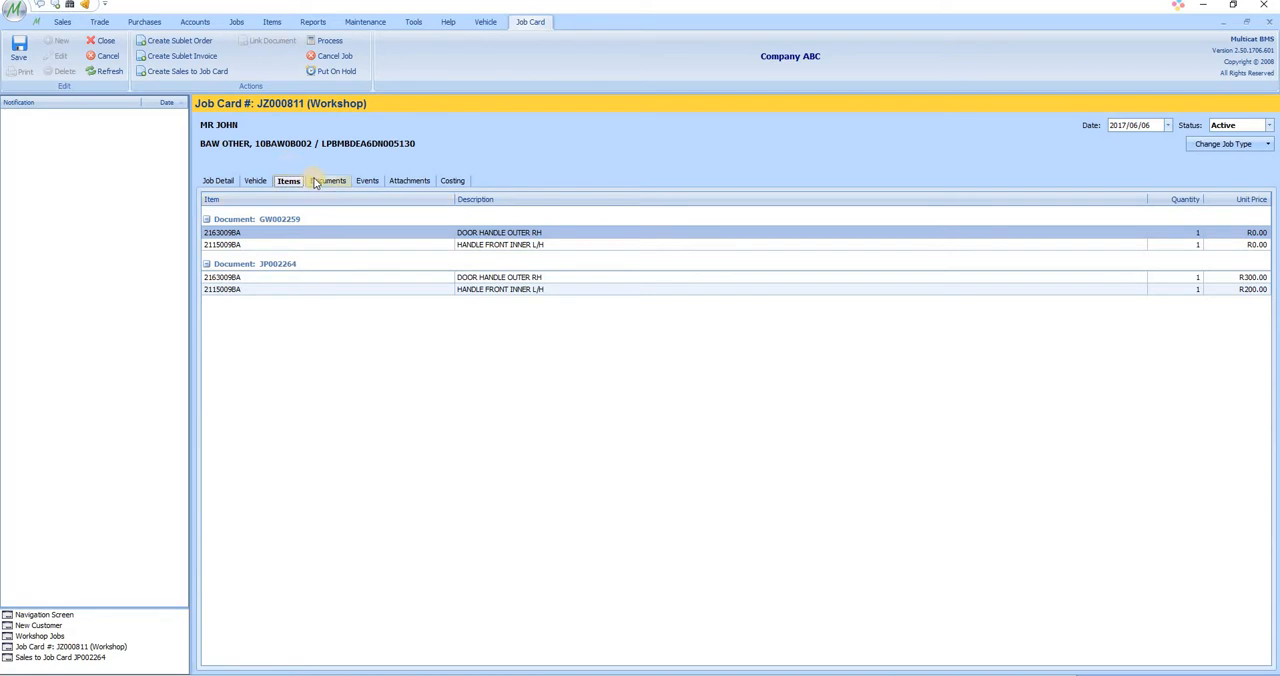
left_click(450, 182)
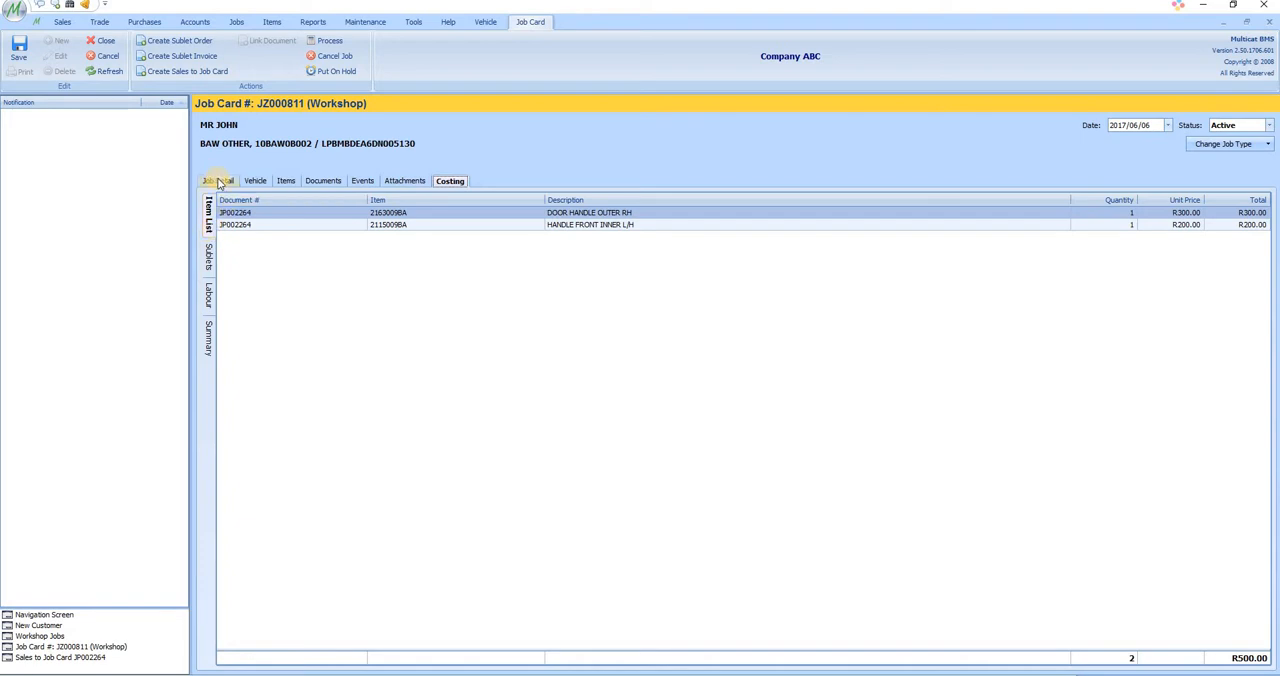
left_click(218, 181)
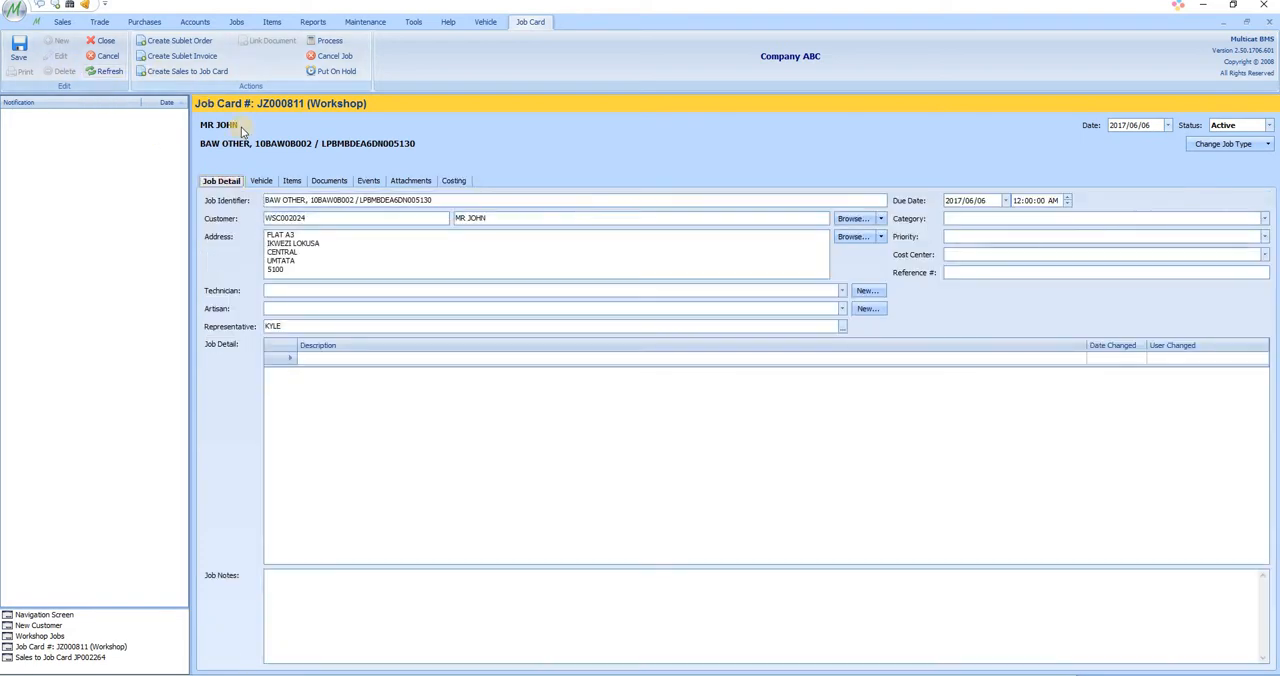
Step: Create a sublet purchase order from the job card with 48 HR CHARITY SPINATHON as the supplier
left_click(180, 41)
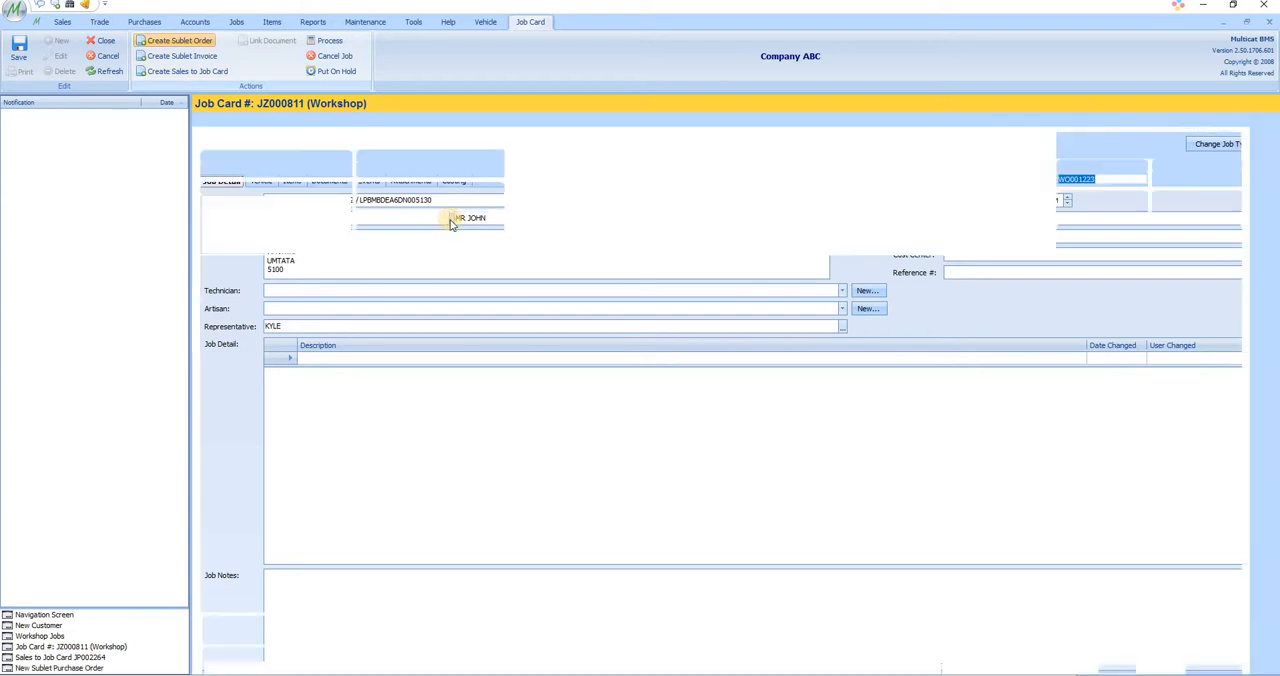
left_click(347, 157)
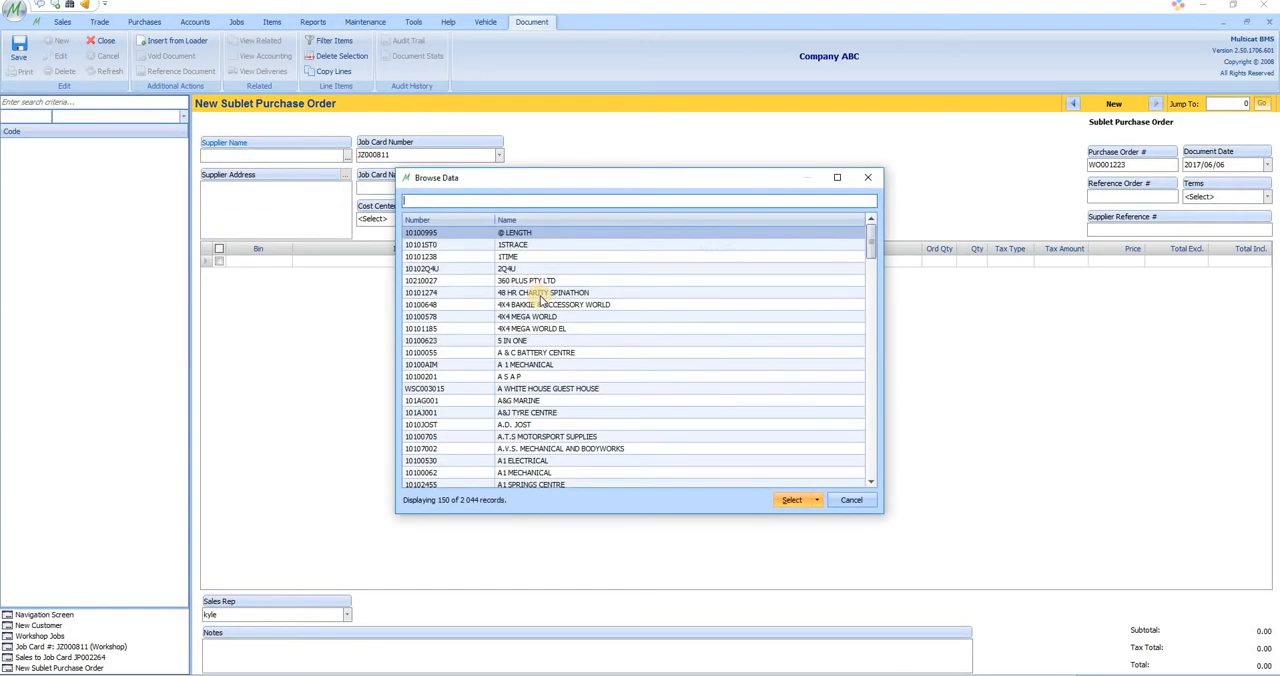
double_click(457, 296)
Step: Add item SUBLET1 with the description "Replacement Key" and price 800, and save the sublet purchase order
left_click(402, 265)
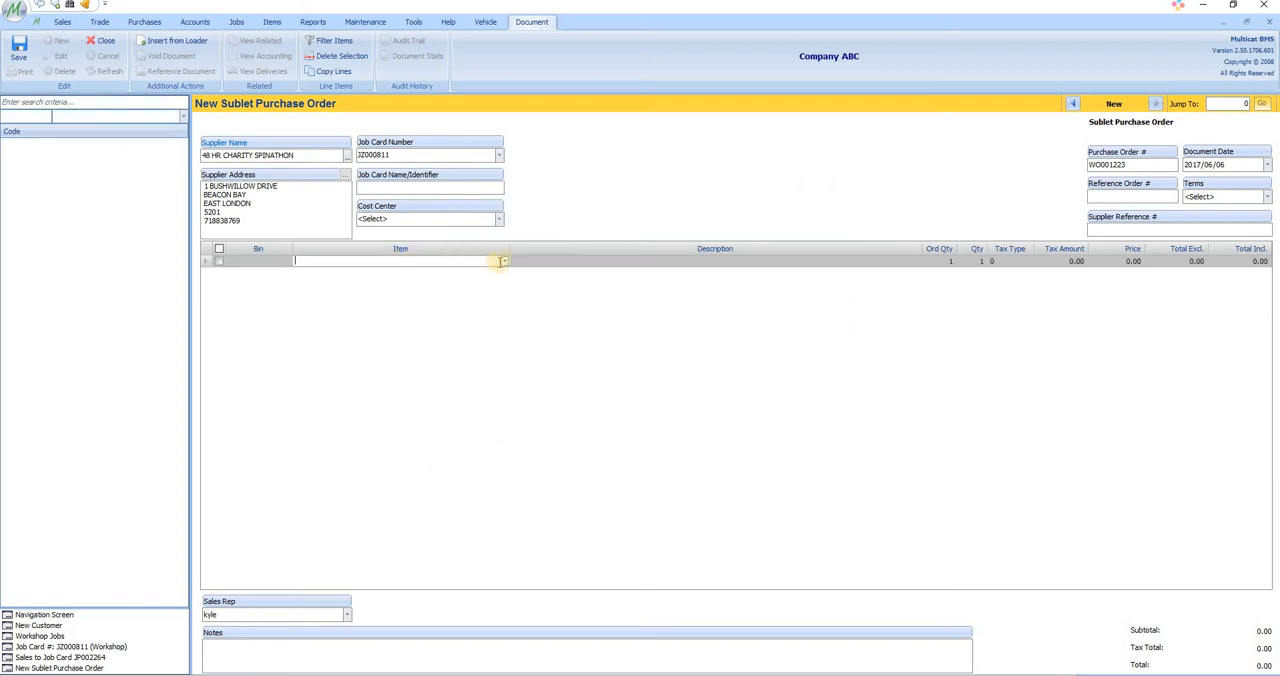
left_click(388, 274)
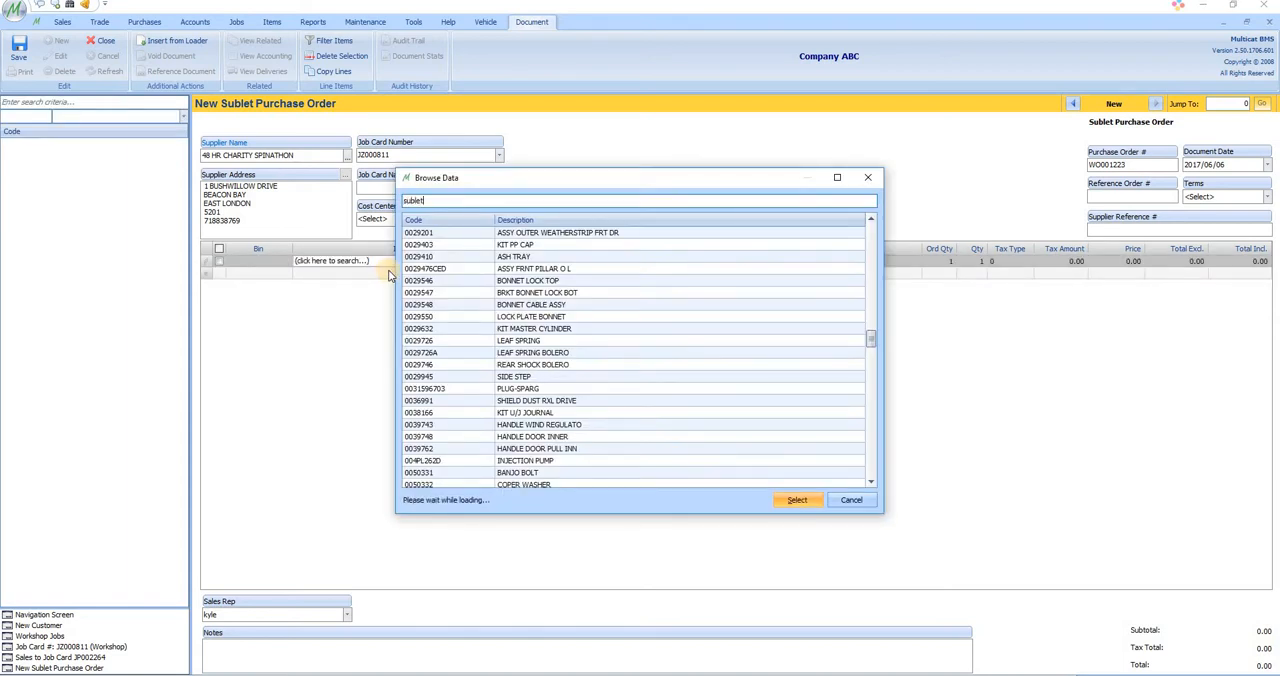
double_click(446, 291)
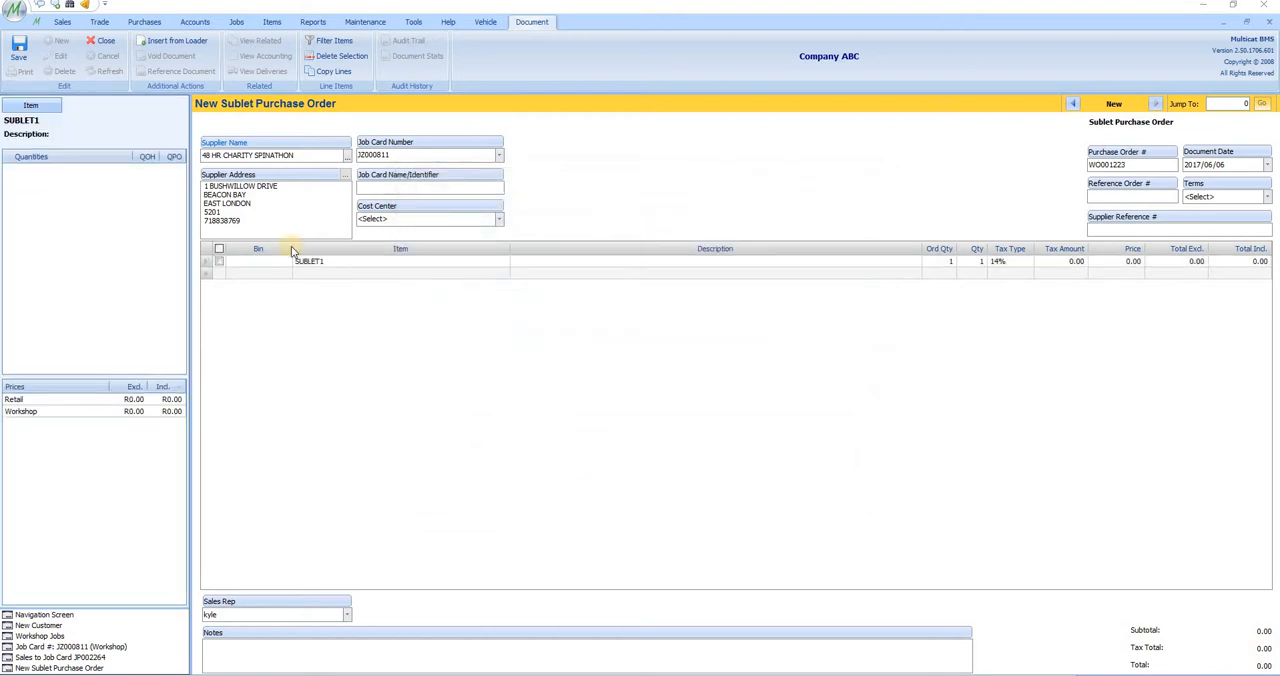
left_click(599, 262)
type("Replacement Key")
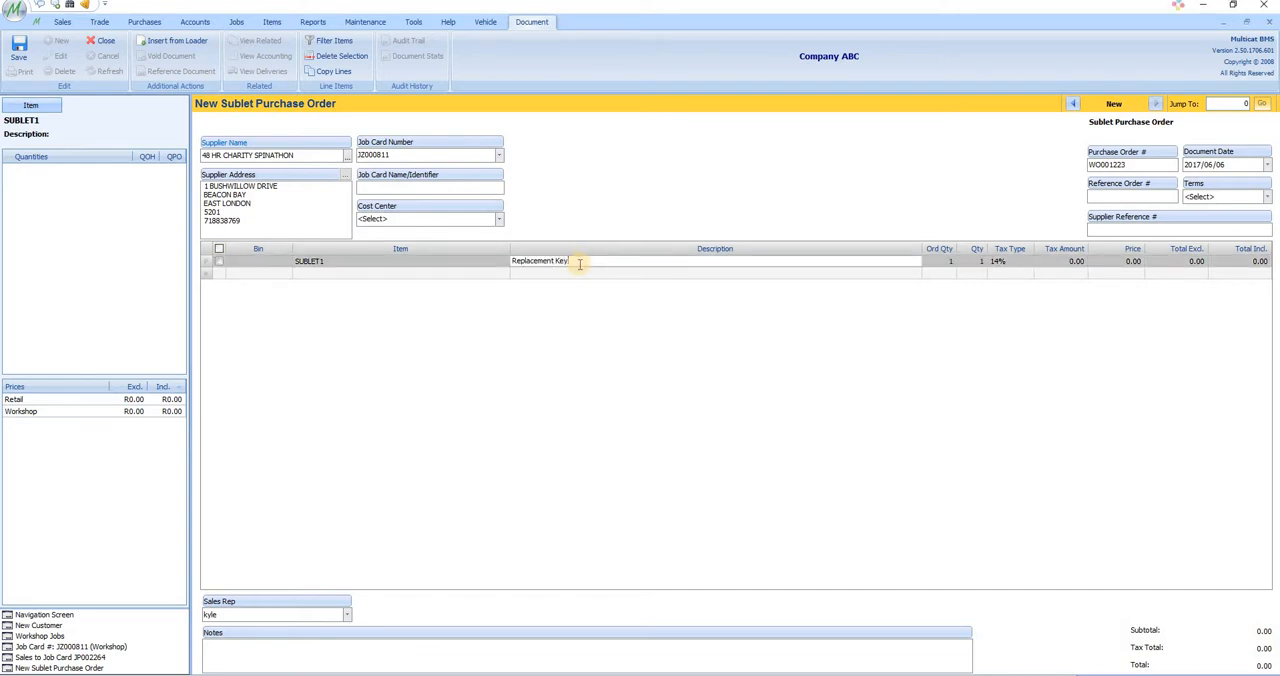
left_click(1114, 263)
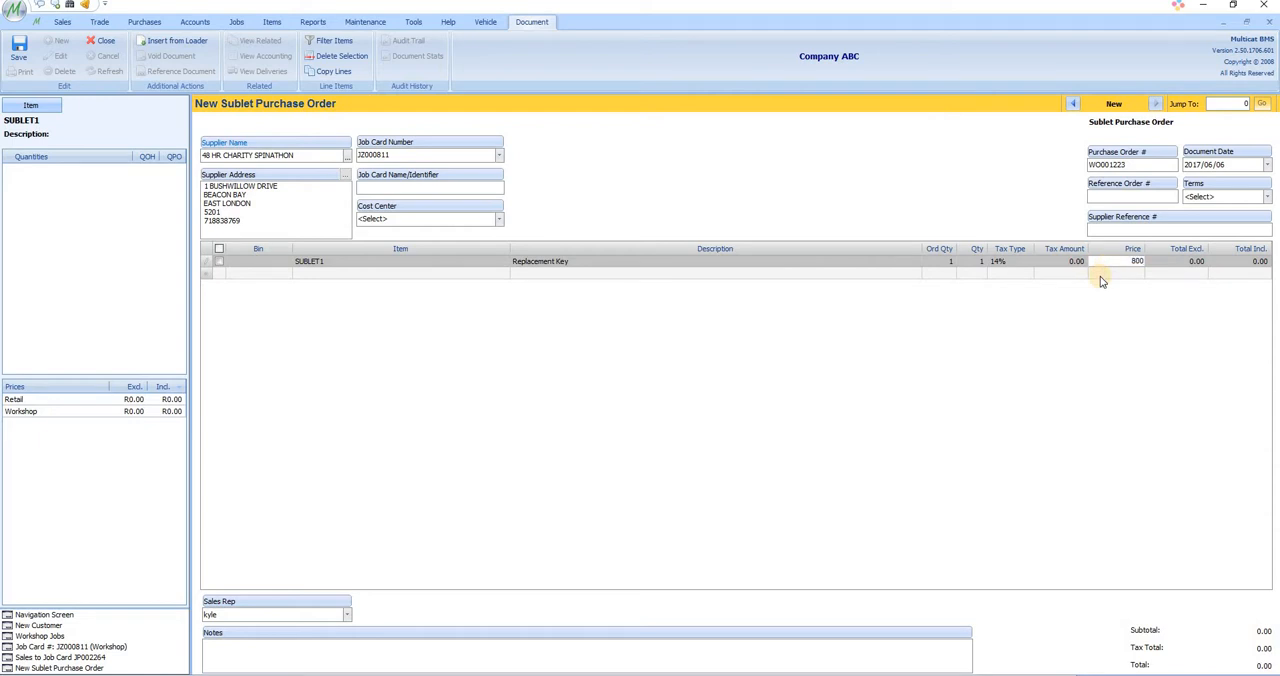
left_click(1186, 272)
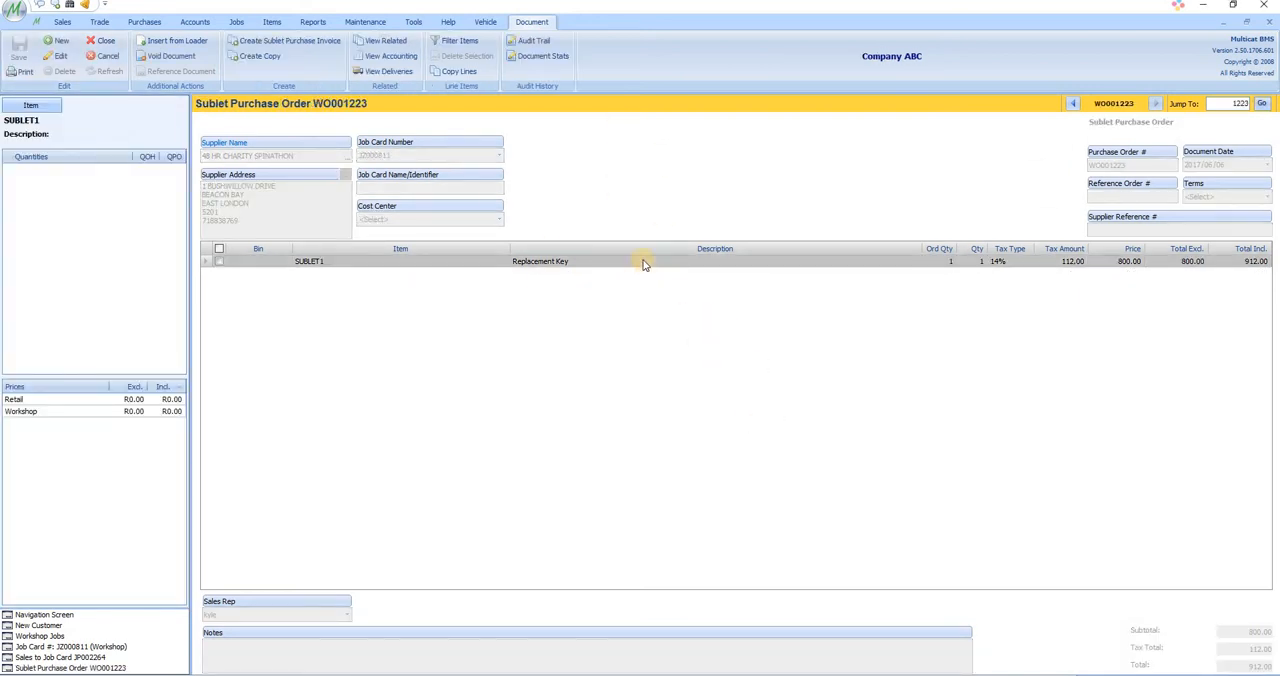
Step: Create a sublet purchase invoice from the order, carrying over all line items
left_click(286, 44)
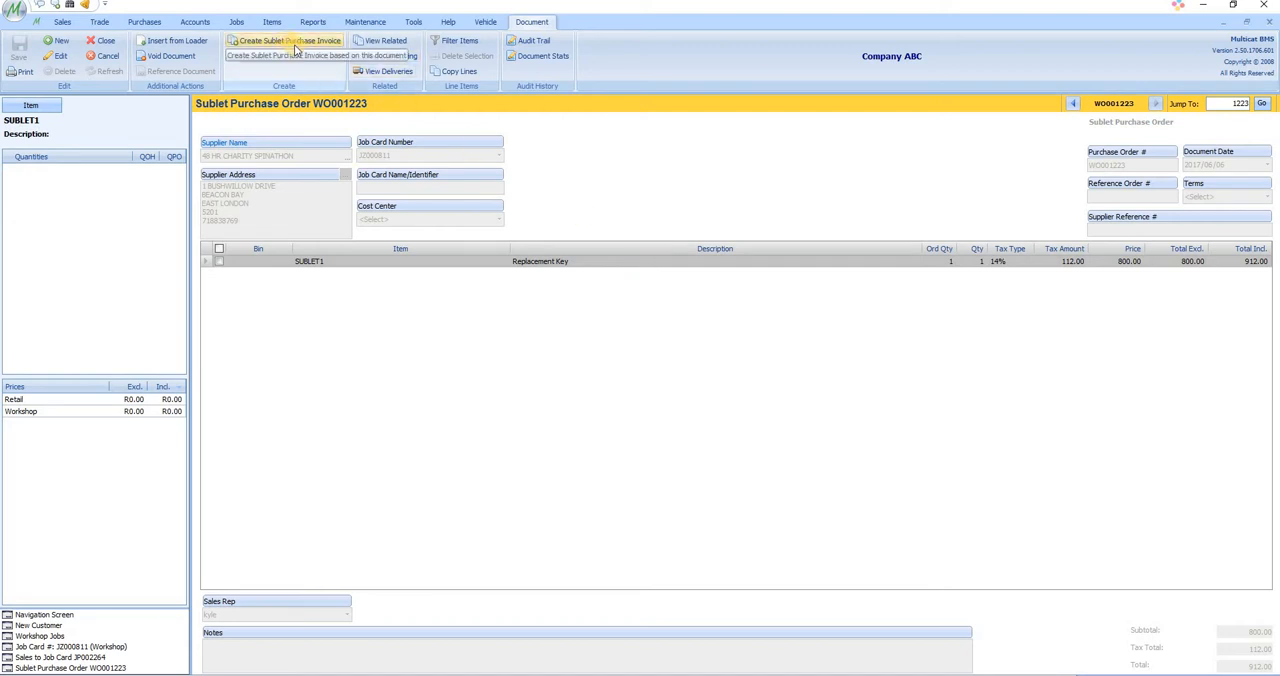
left_click(734, 372)
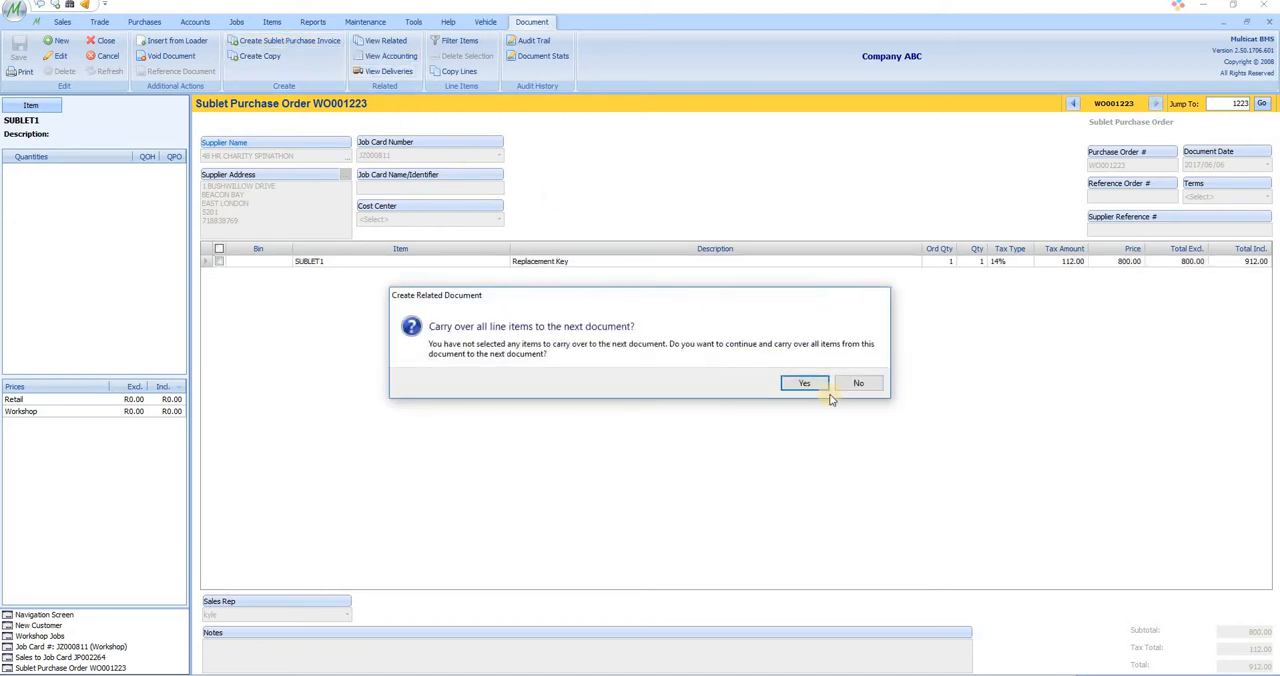
left_click(812, 381)
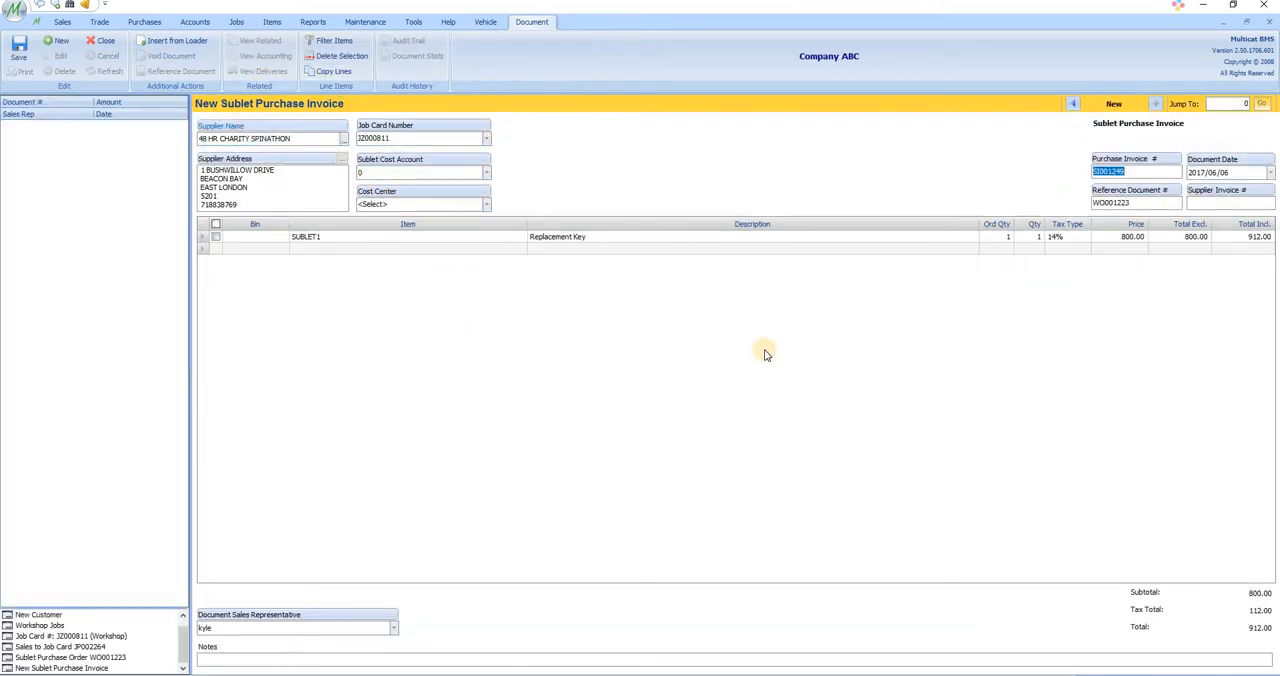
Step: Set the invoice's cost center to Asia Wing and its sublet cost account to COS - Bodyshop Sublets, and save it
left_click(461, 206)
left_click(436, 216)
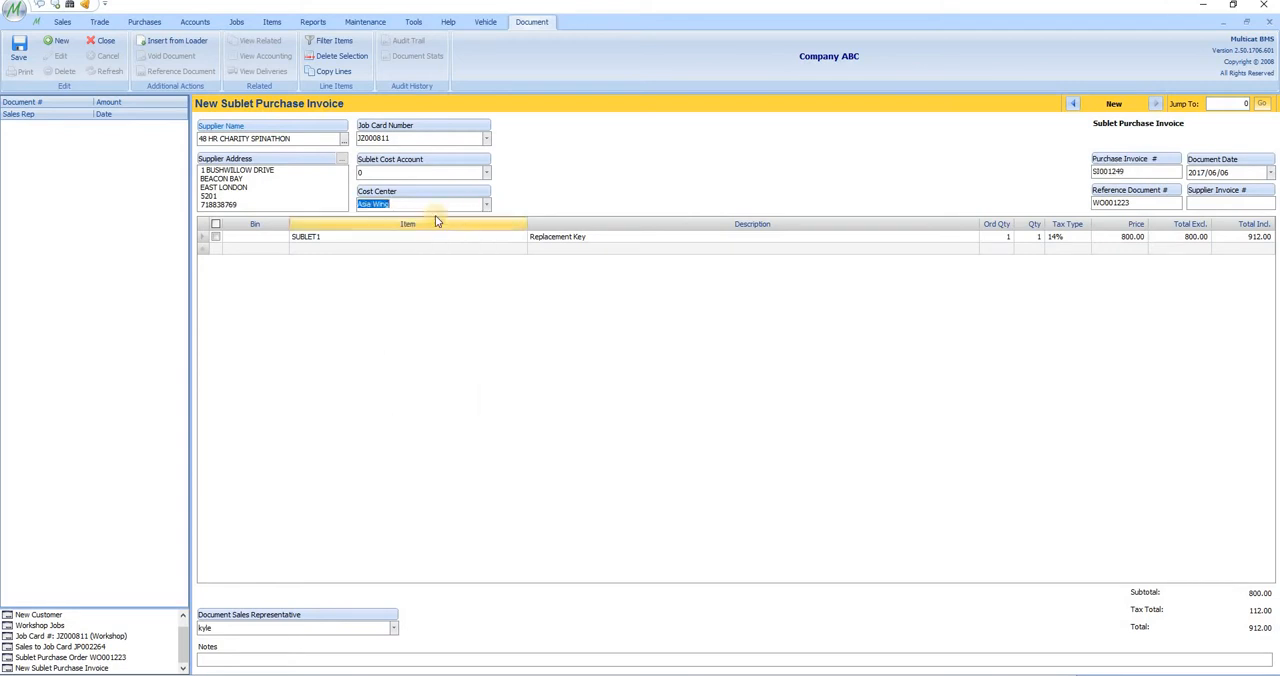
left_click(486, 172)
left_click(430, 197)
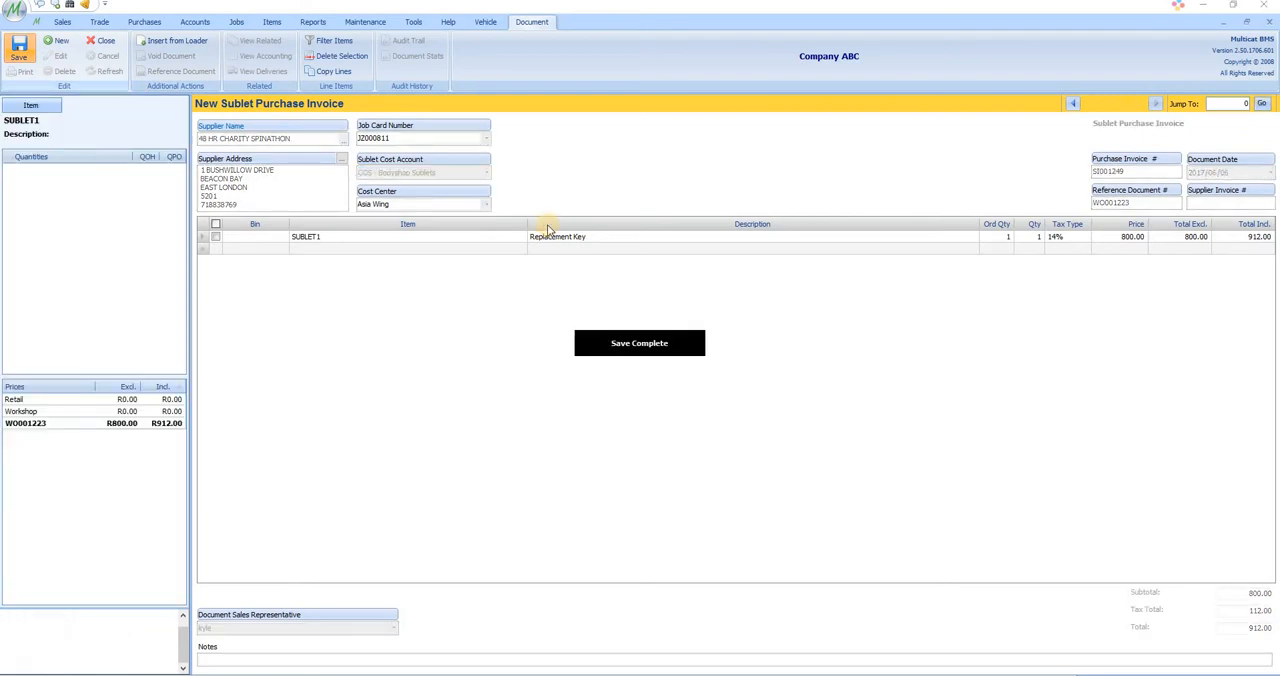
Step: Return to the workshop job card and check the sublet lines in its costing
left_click(133, 635)
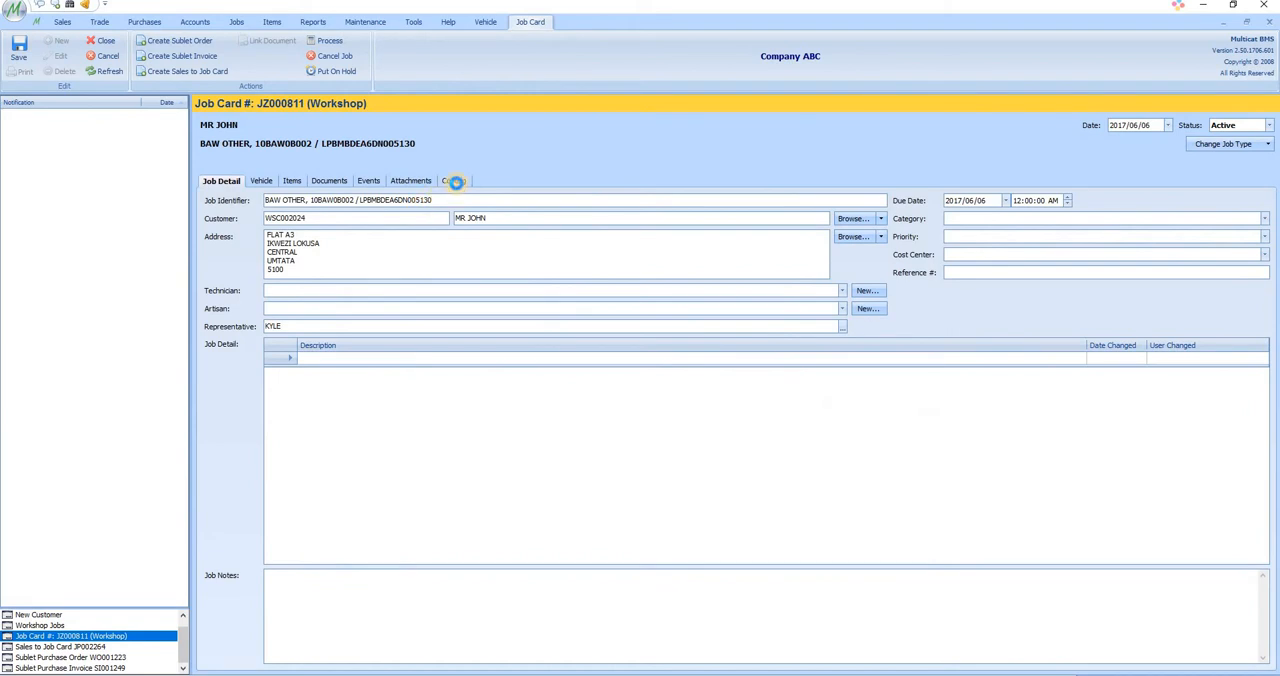
left_click(449, 182)
left_click(209, 262)
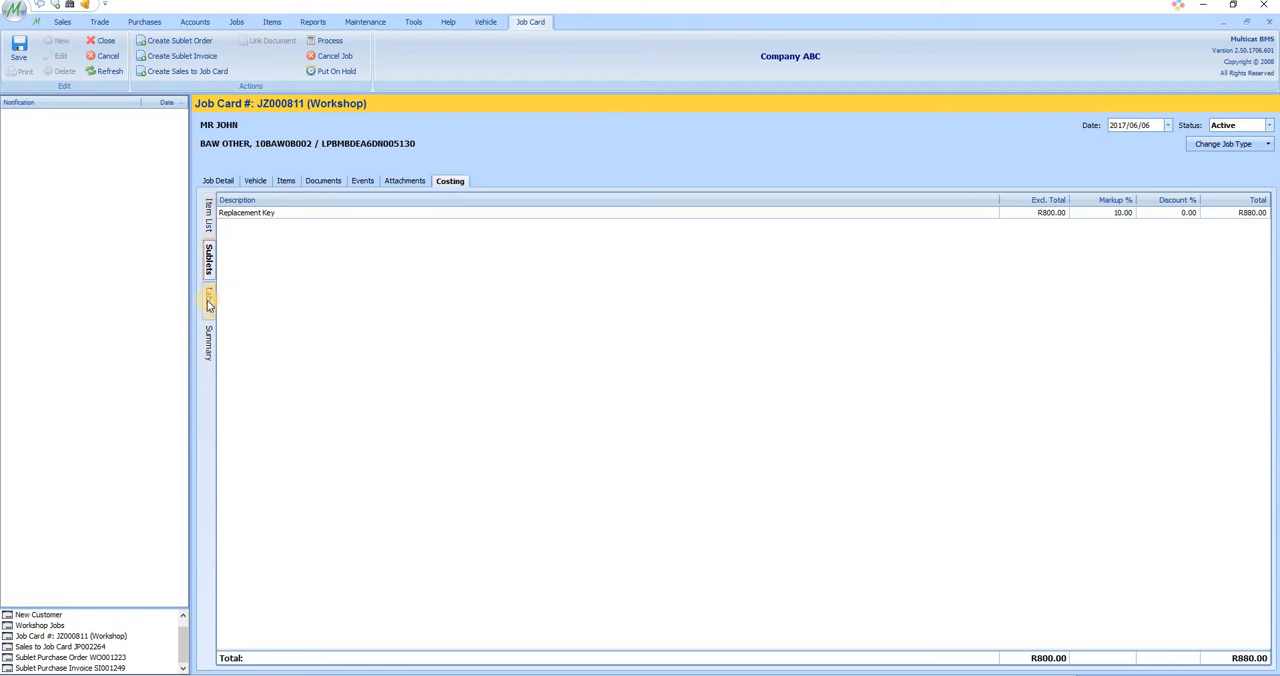
Step: Add the job detail line "REPLACEMENT OF DOOR HANDLE" to the job card and save it
left_click(225, 183)
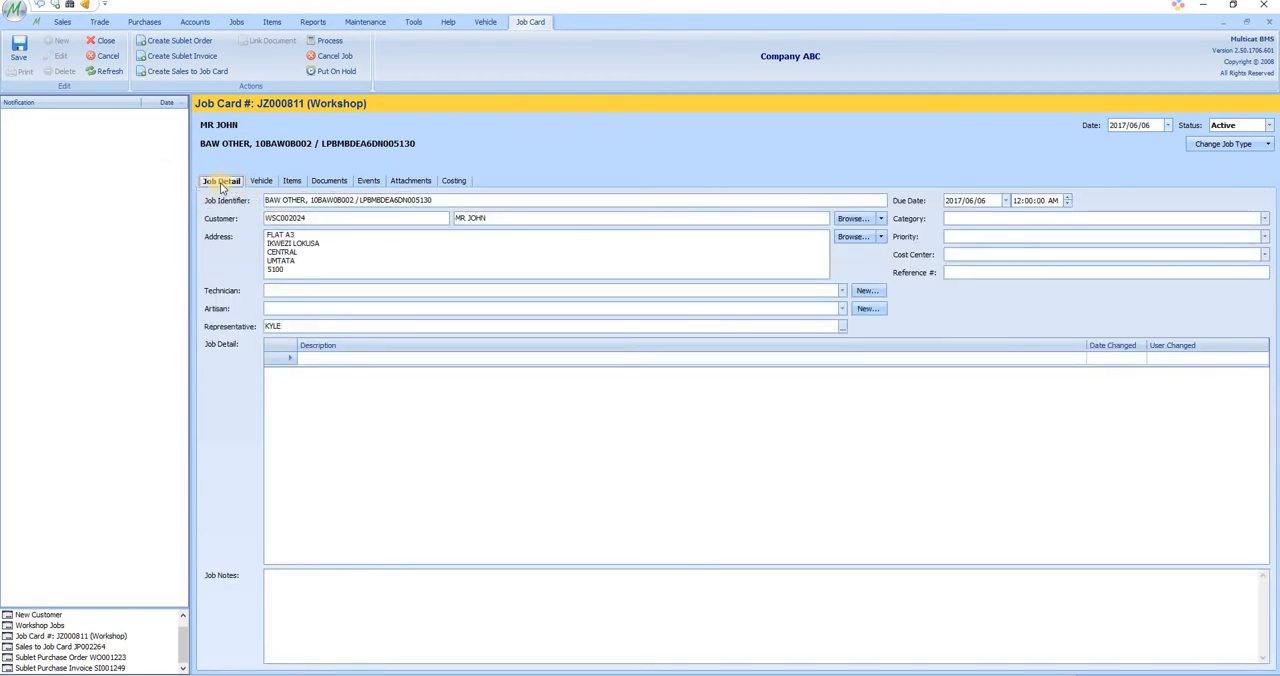
left_click(320, 358)
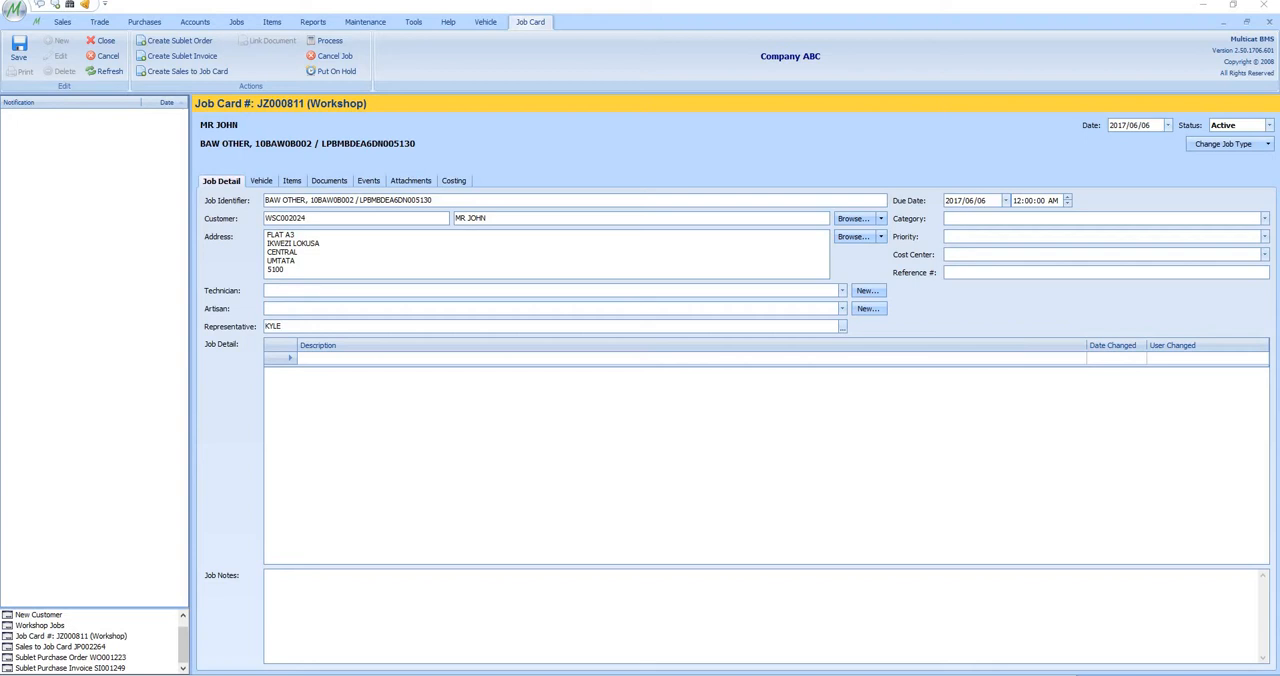
left_click(333, 360)
type("REPLACEMENT OF DOOR HANDLE")
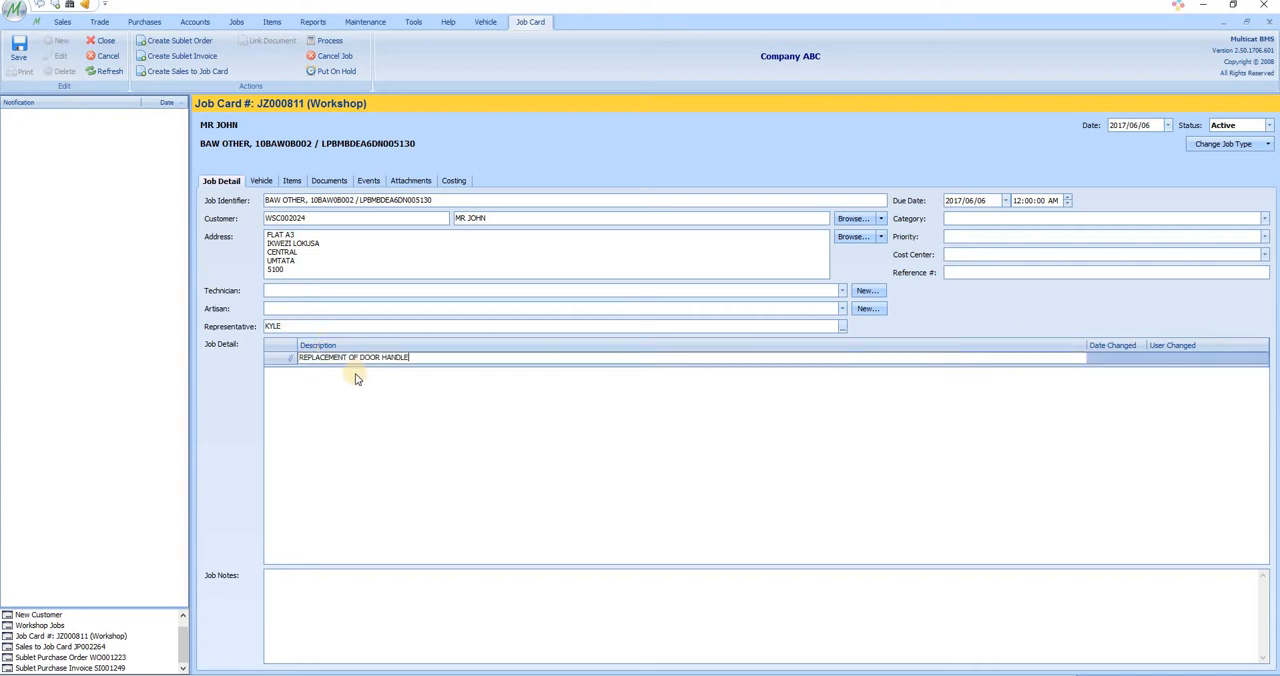
left_click(19, 50)
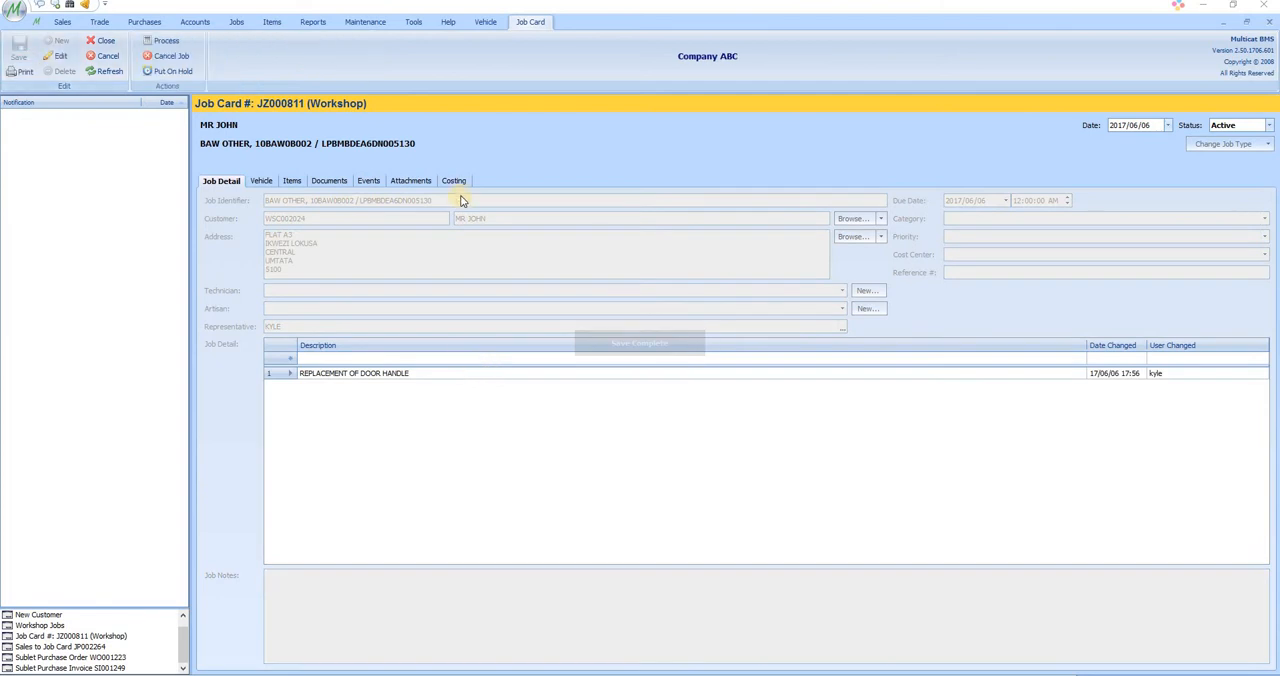
Step: Set the labour units for the door handle replacement to 3 in the job's costing and save the job card
left_click(452, 183)
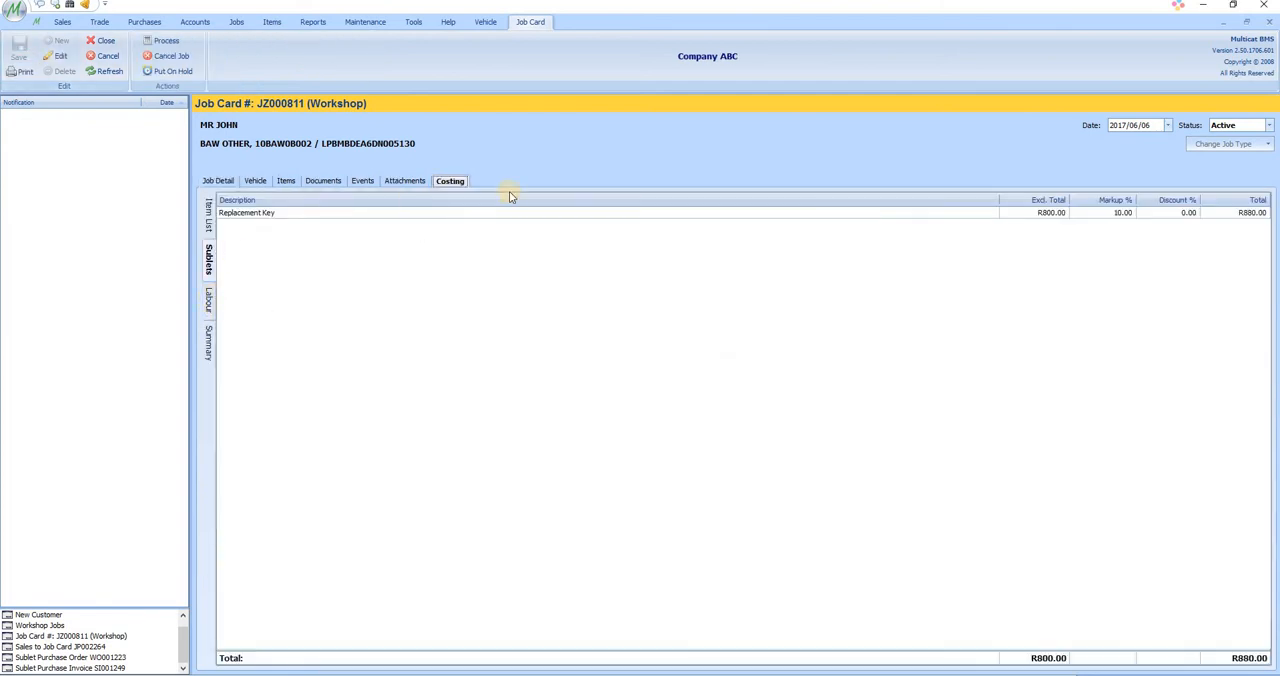
left_click(209, 296)
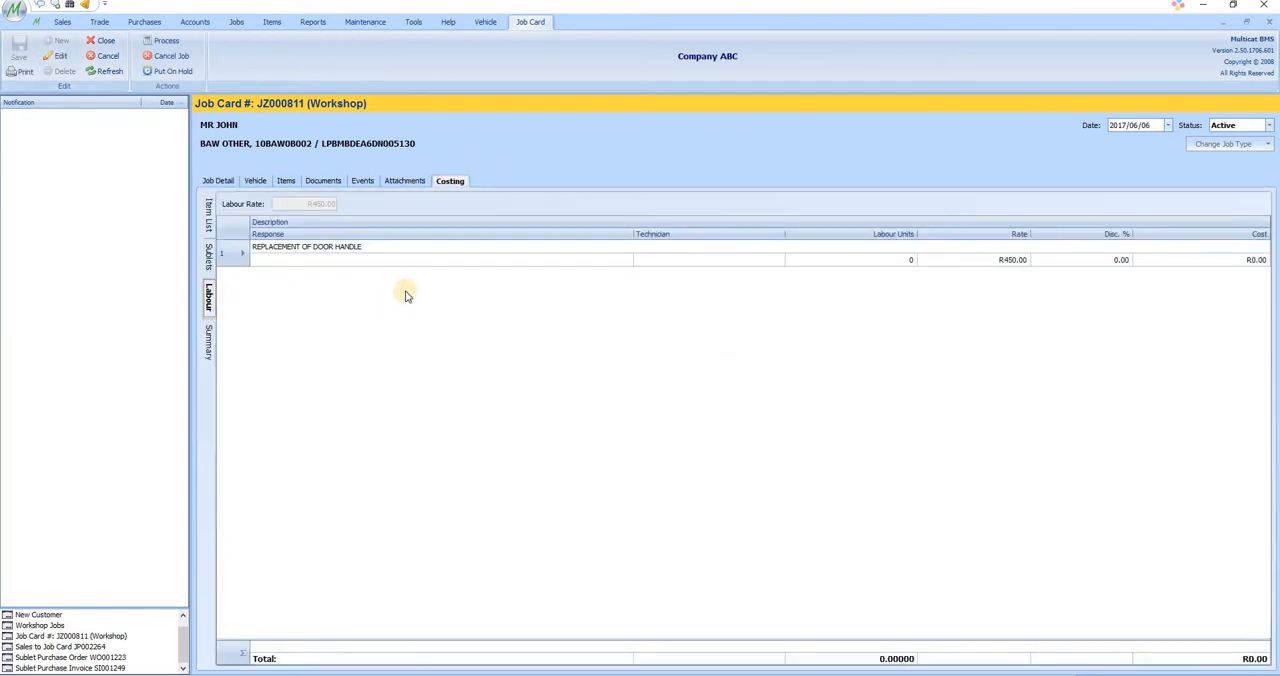
left_click(58, 56)
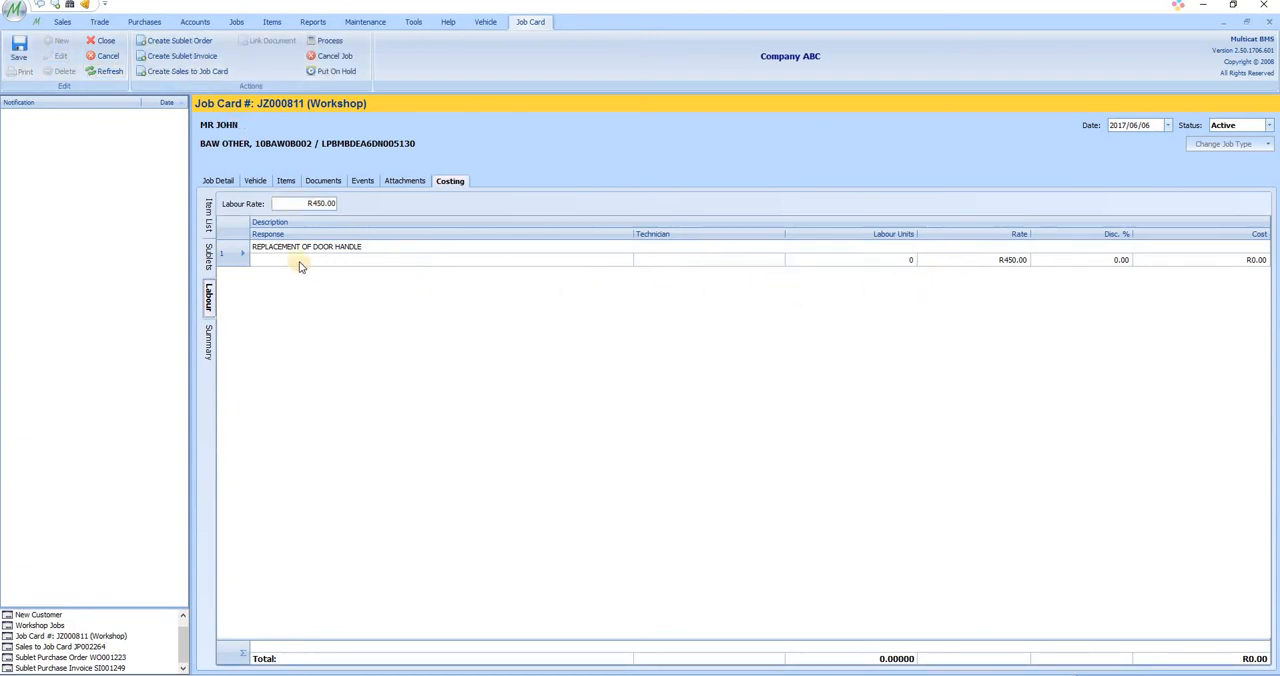
left_click(906, 262)
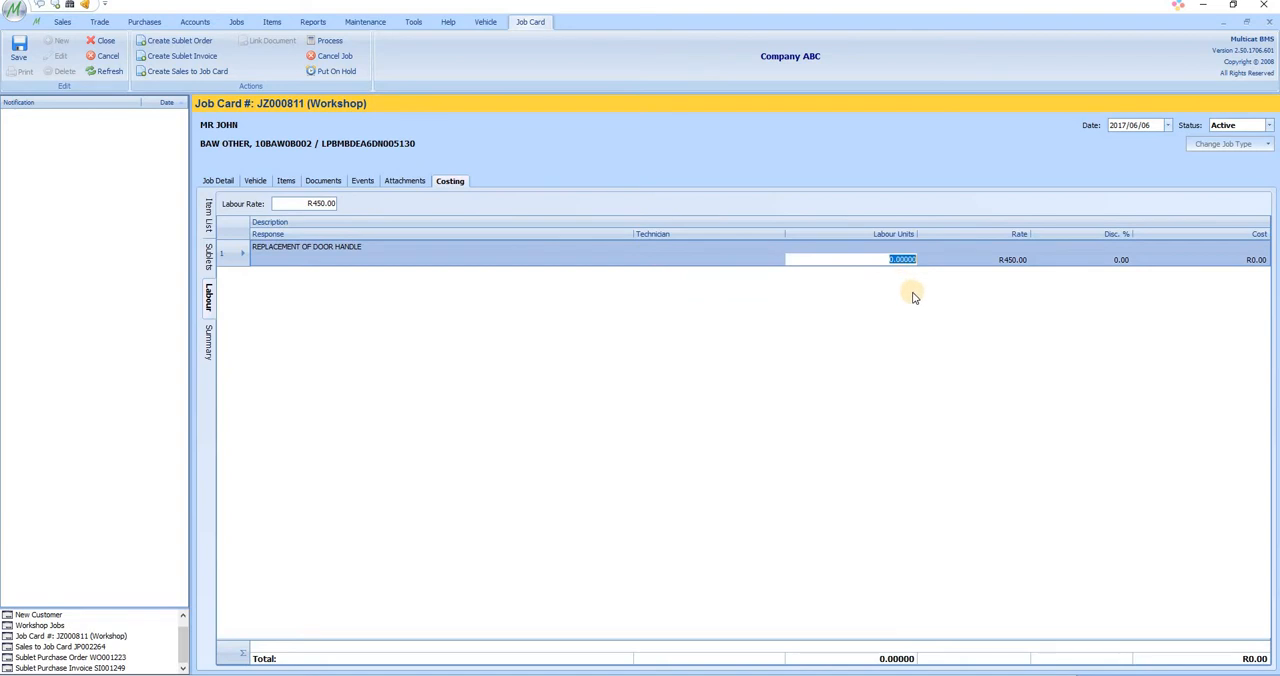
type("3")
left_click(969, 259)
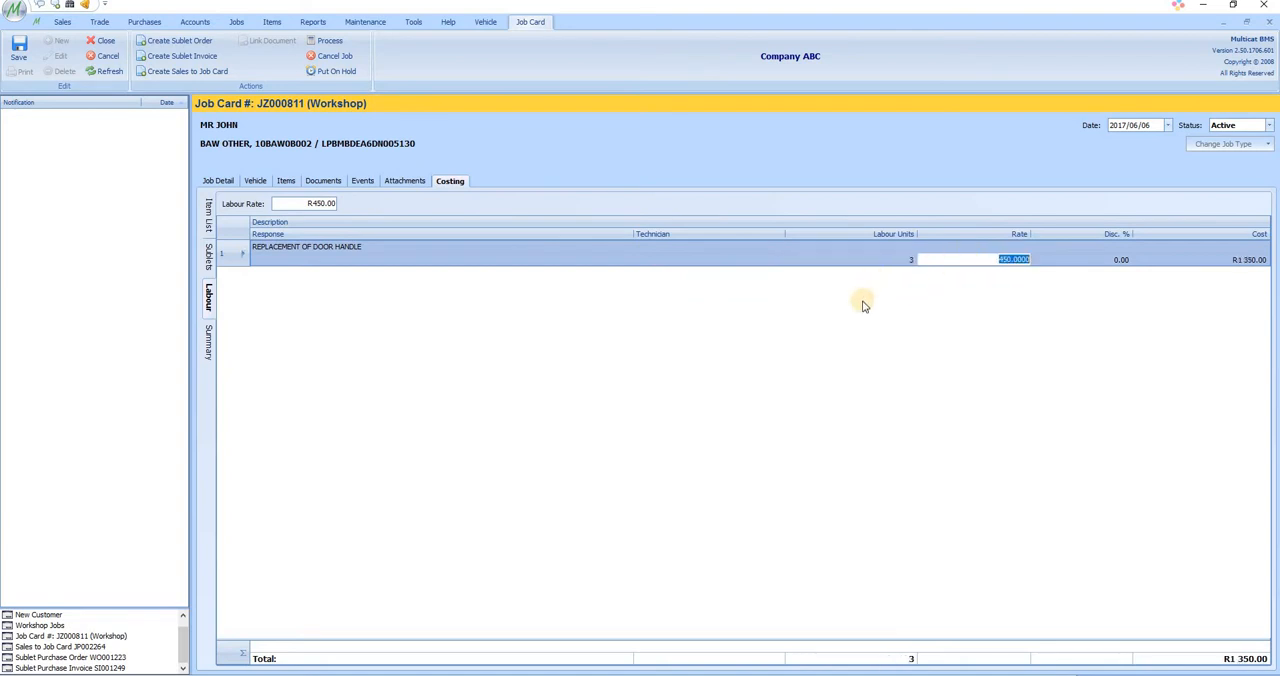
left_click(19, 50)
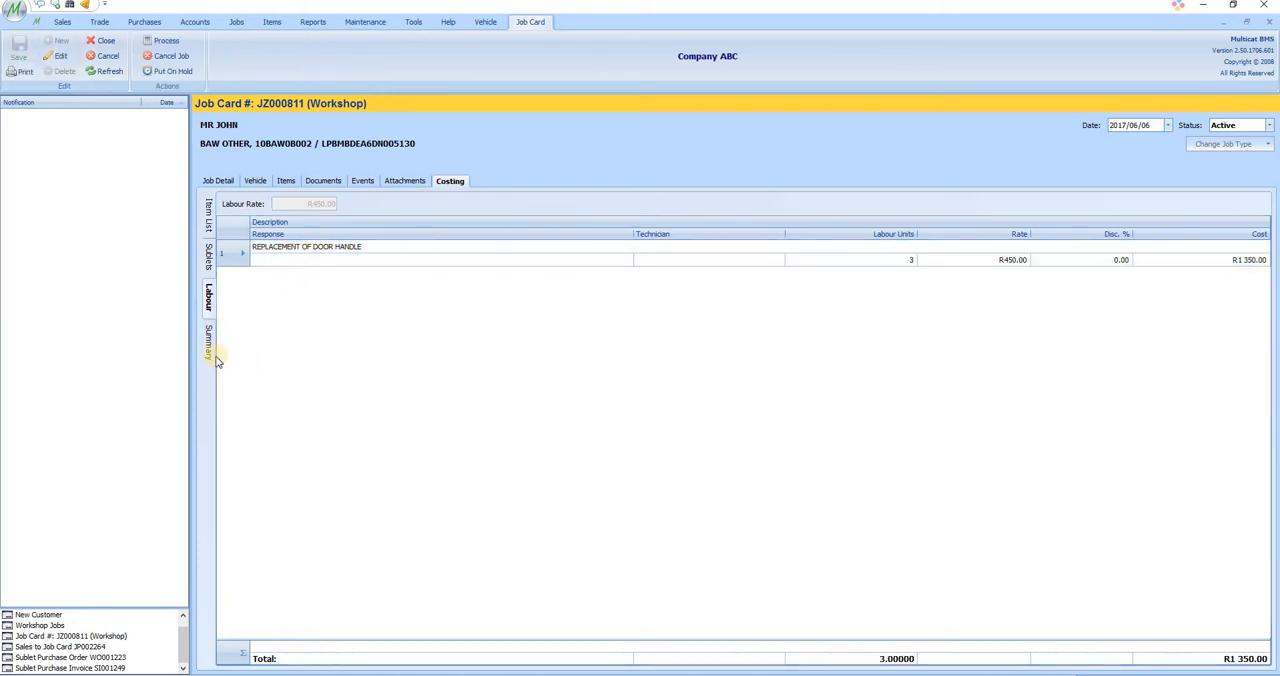
Step: Review the job's costing summary and its Workshop Job Card Schedule report, and return to the job card
left_click(209, 340)
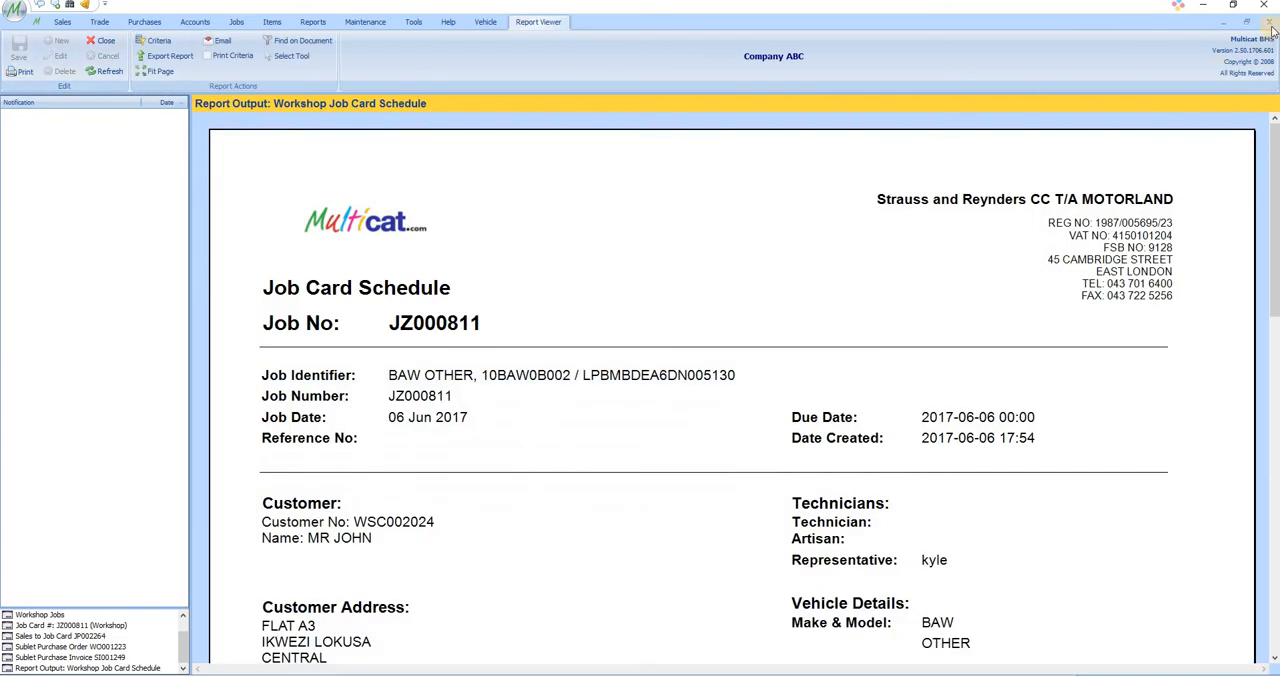
left_click(1268, 22)
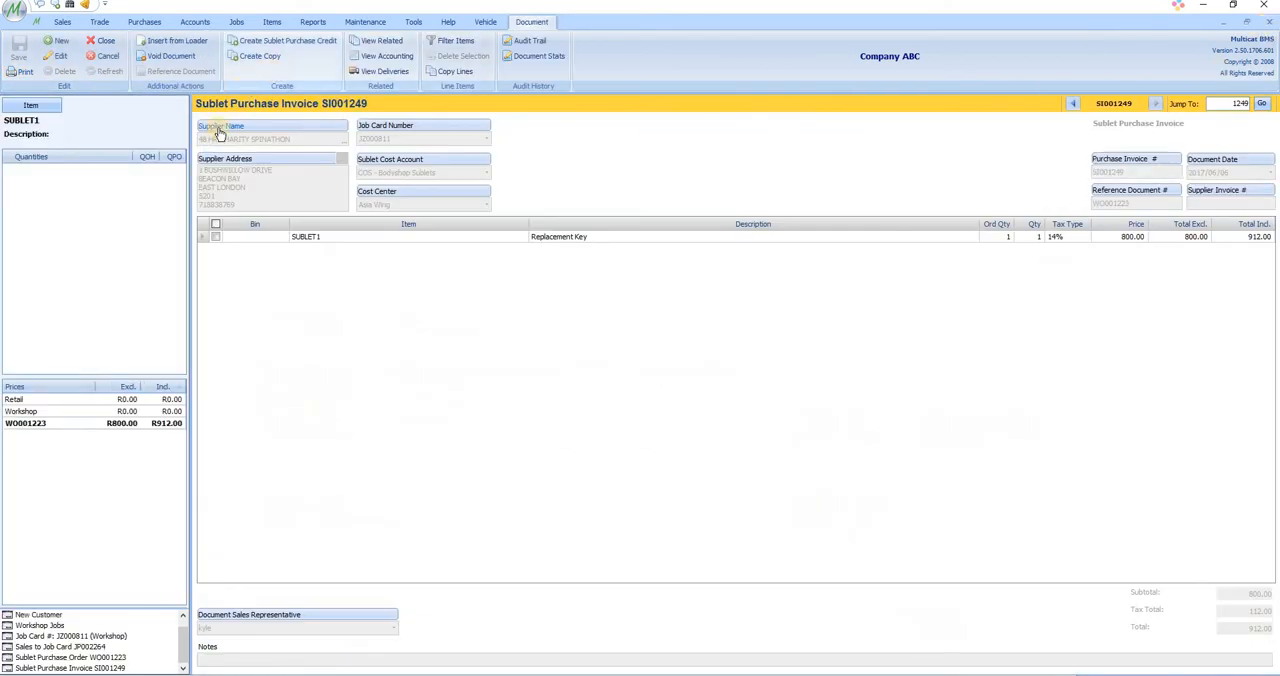
left_click(87, 636)
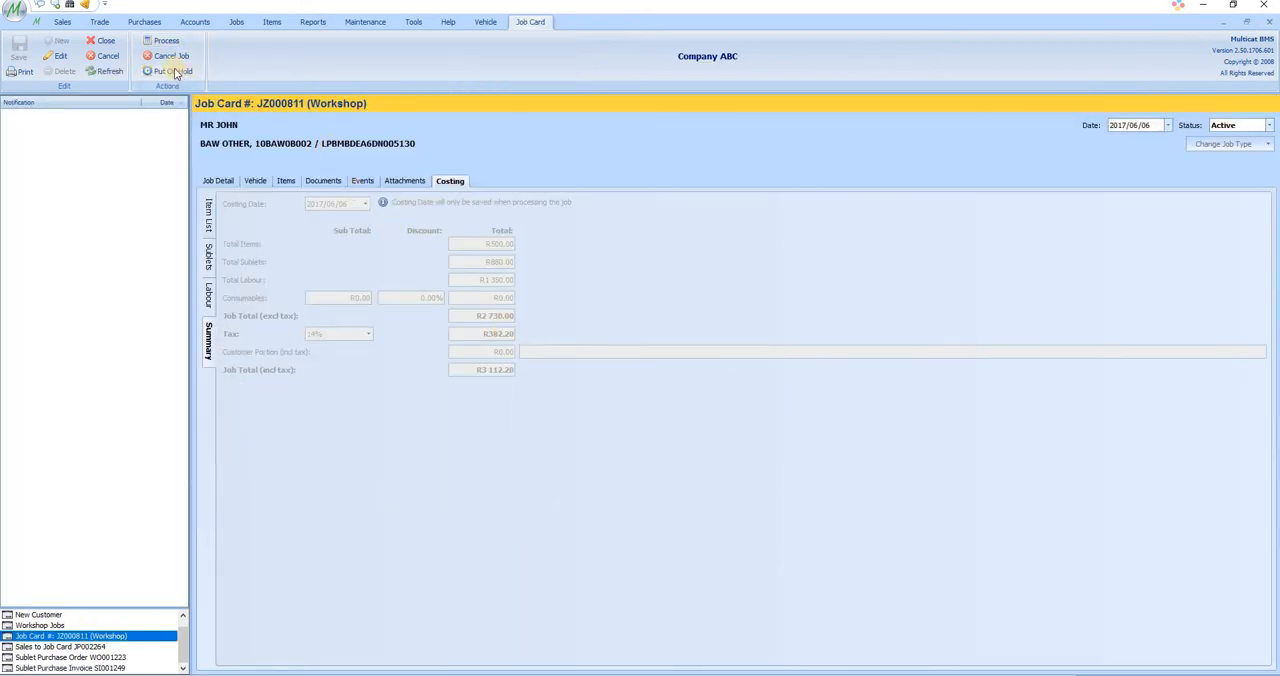
Step: Try to process the job, and assign BODYSHOP as the job card's technician and save it
left_click(162, 41)
left_click(710, 375)
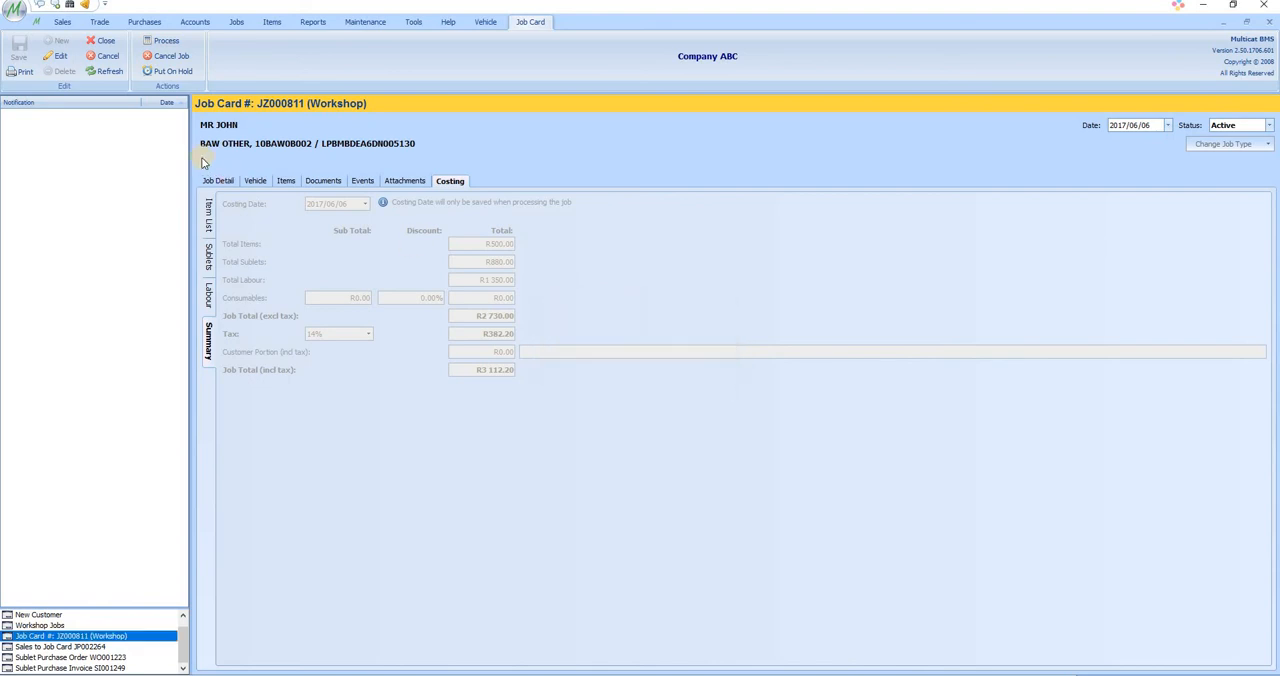
left_click(55, 58)
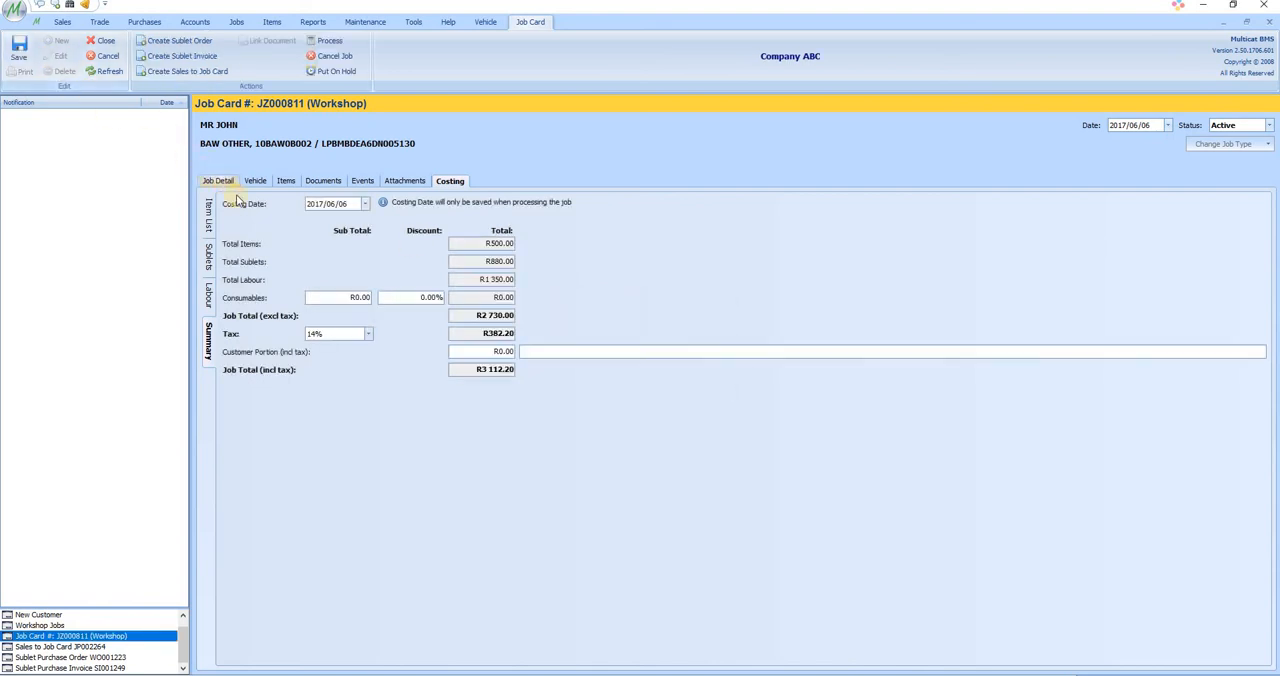
left_click(218, 181)
left_click(842, 290)
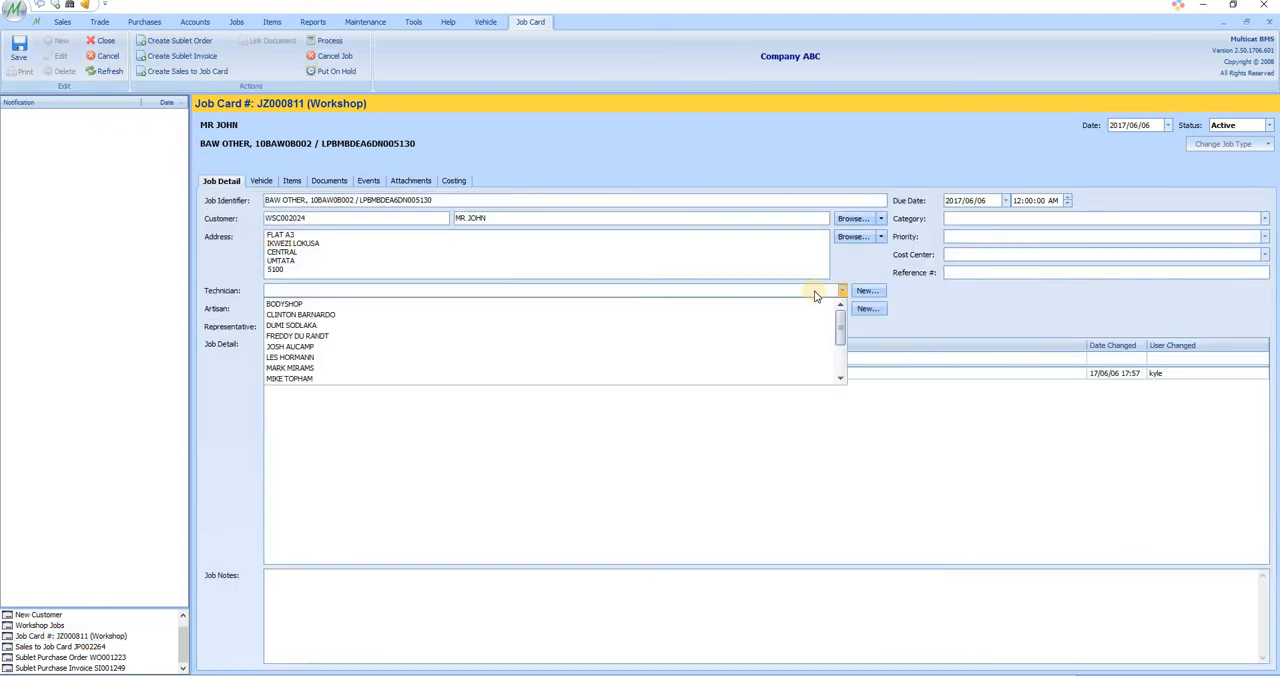
left_click(290, 297)
left_click(19, 48)
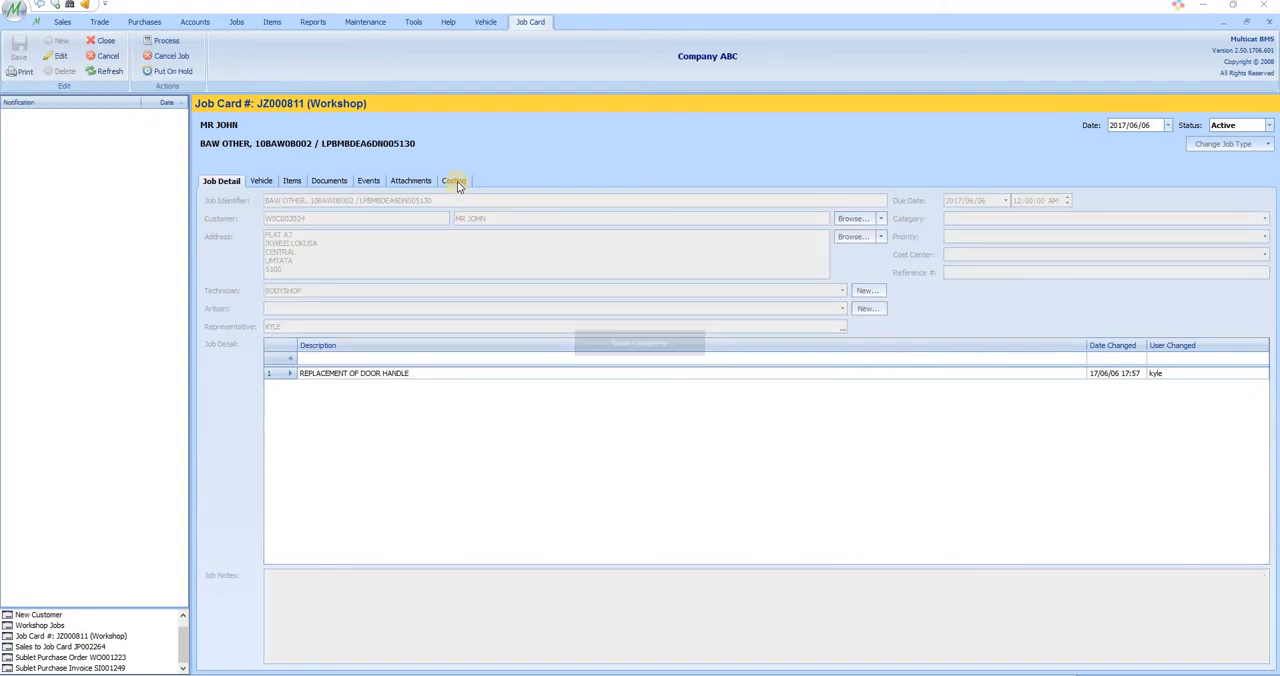
Step: Process the job card from its costing summary and confirm the processing
left_click(455, 182)
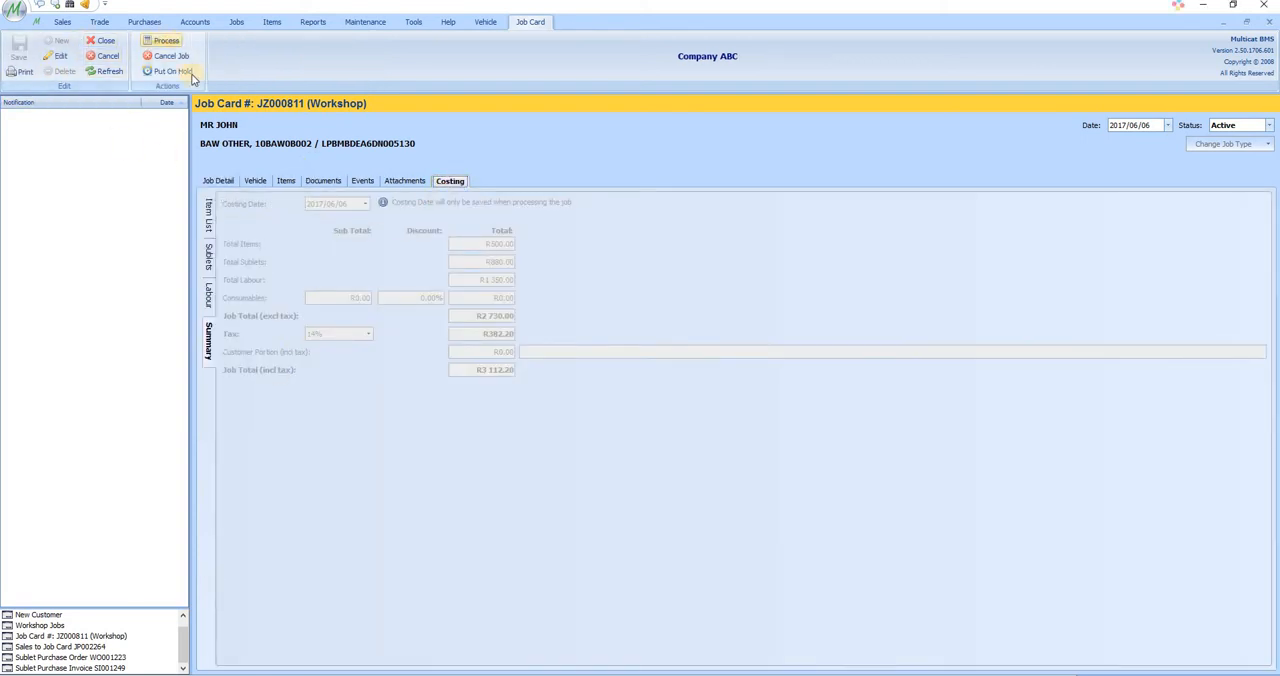
left_click(162, 40)
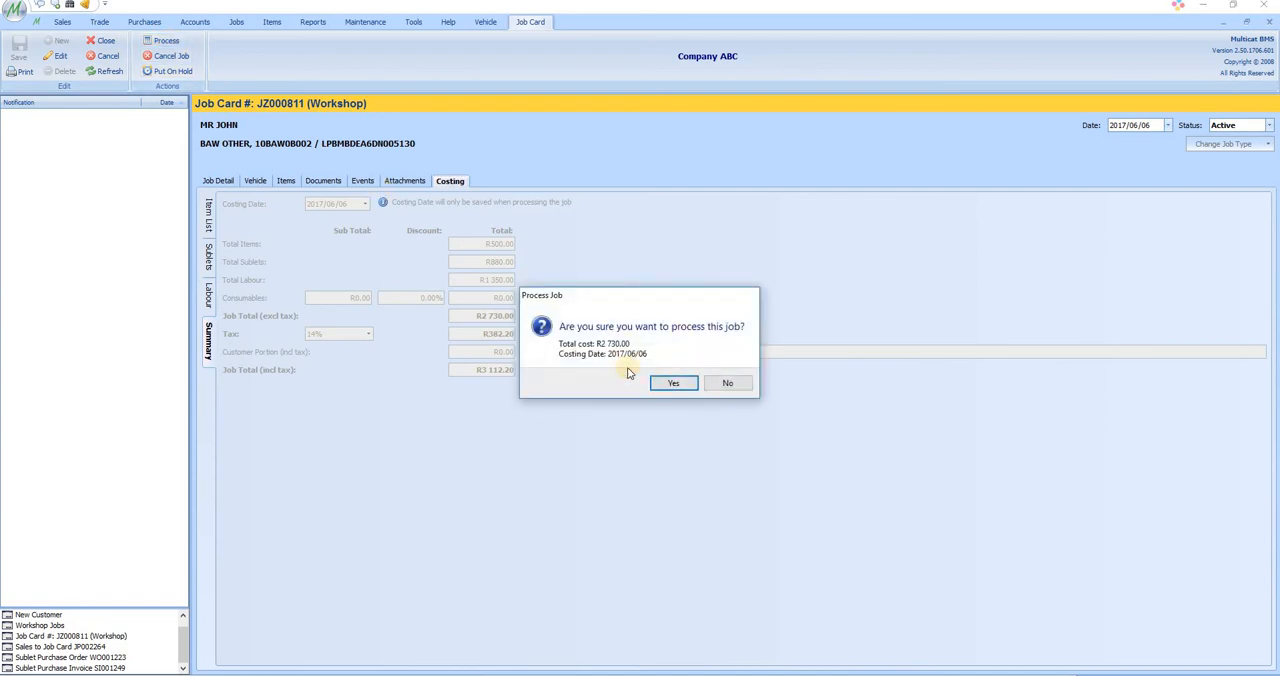
left_click(671, 383)
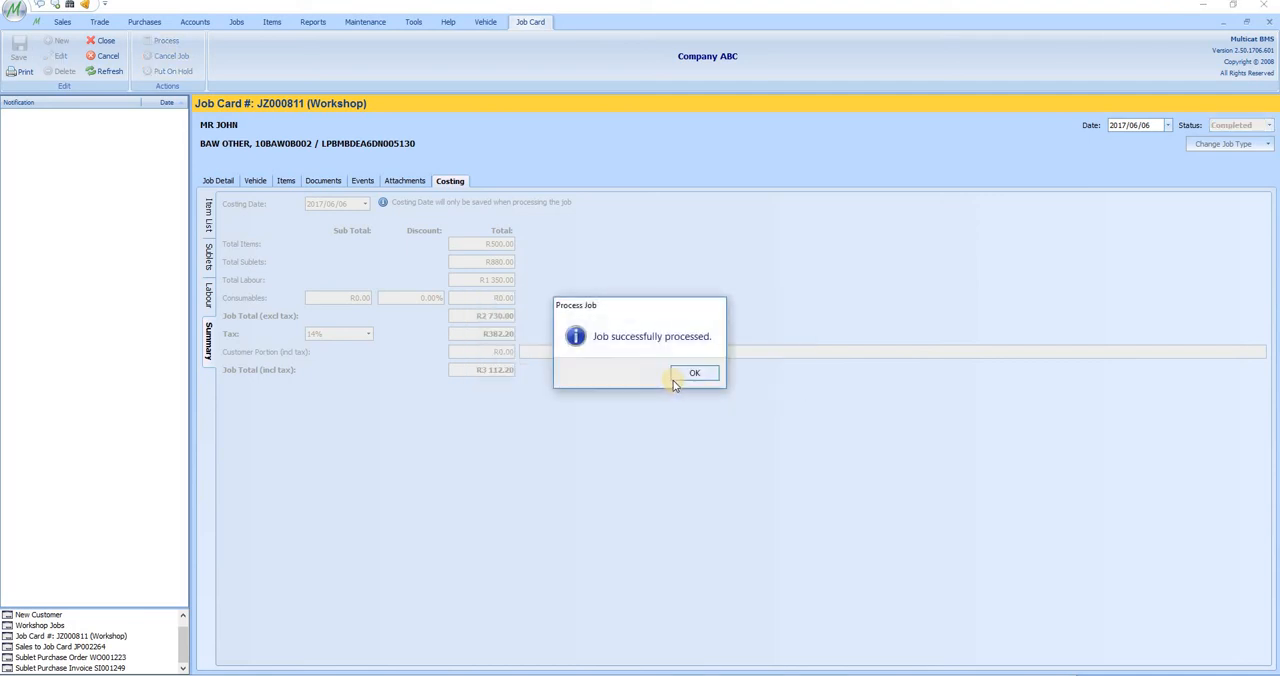
left_click(689, 376)
Step: Produce the Workshop Job Card Invoice report for the processed job and look through its customer, staff and vehicle details
left_click(28, 74)
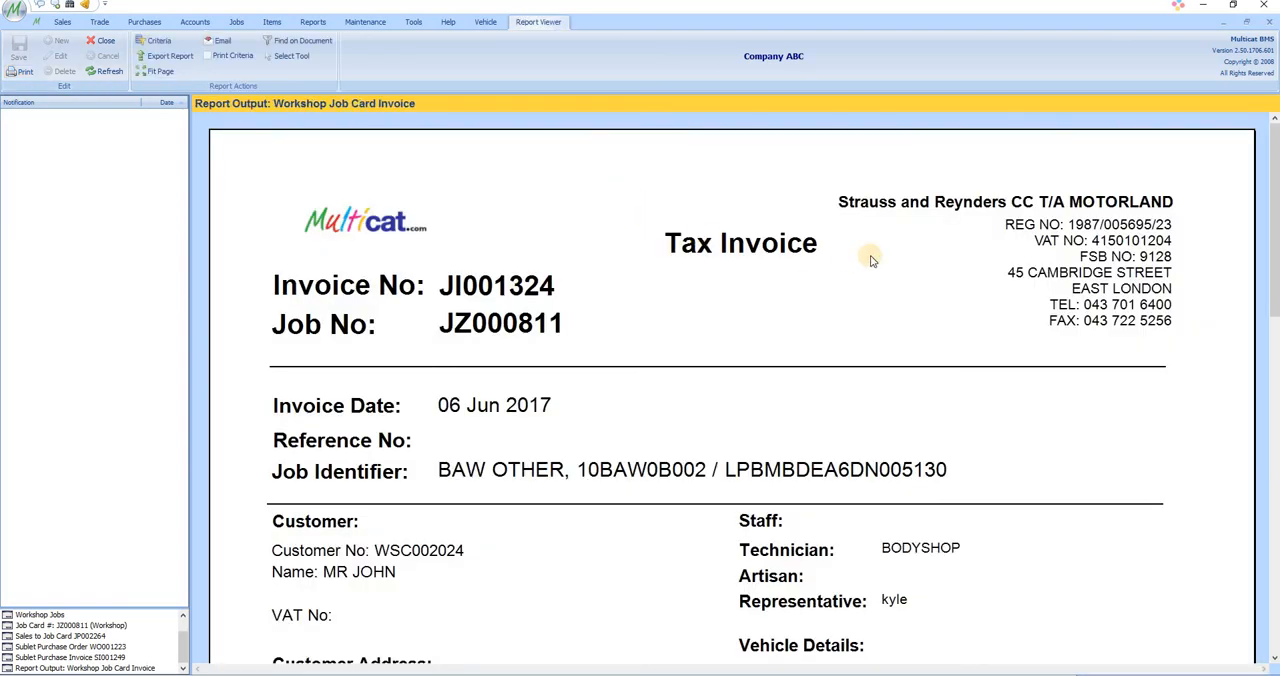
scroll(885, 307, "down", 2)
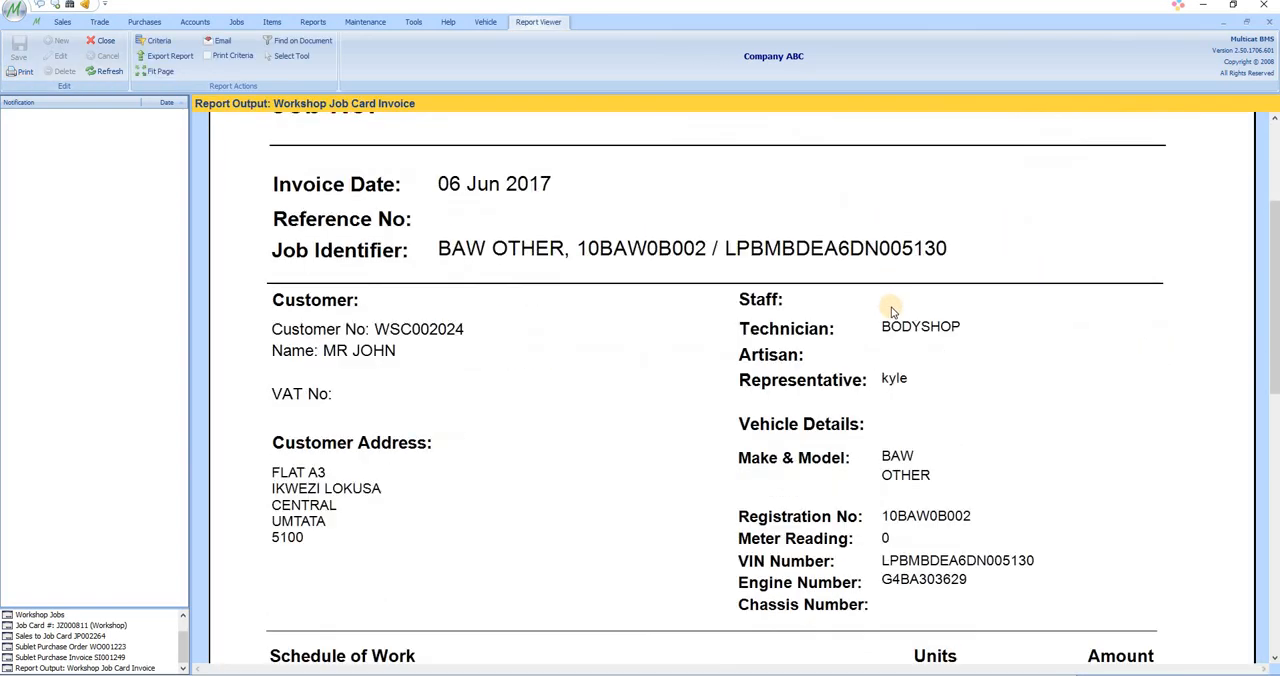